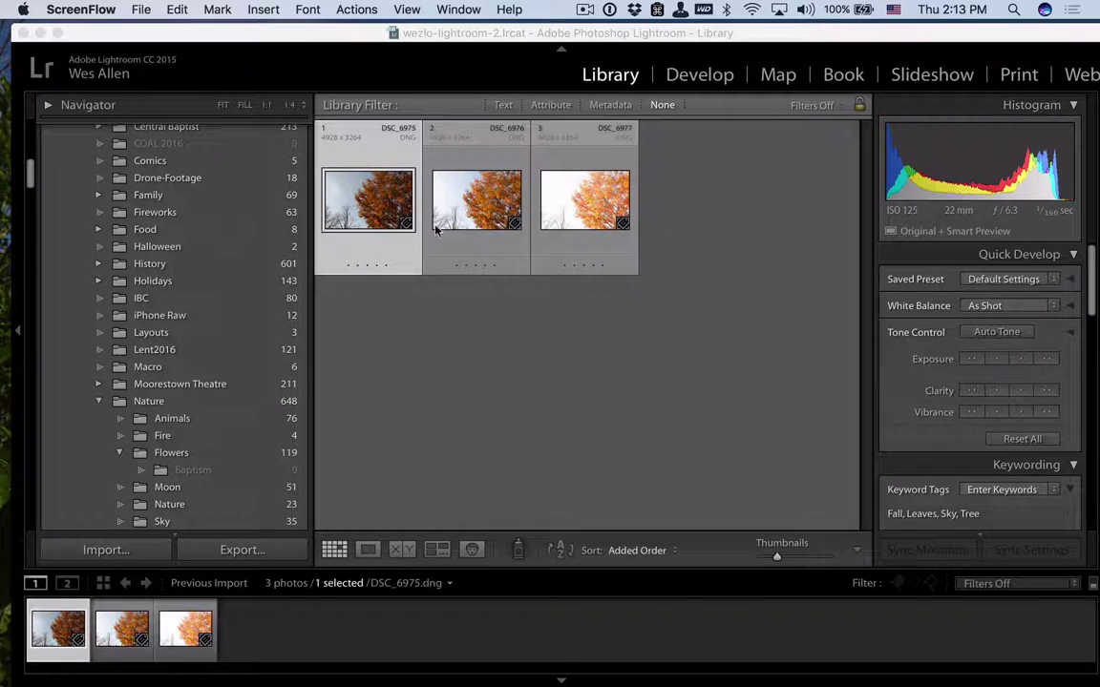
- Compare exposures DSC_6975, DSC_6976 and DSC_6977 one by one, then select all three
{"action": "left_click", "coordinate": [539, 323]}
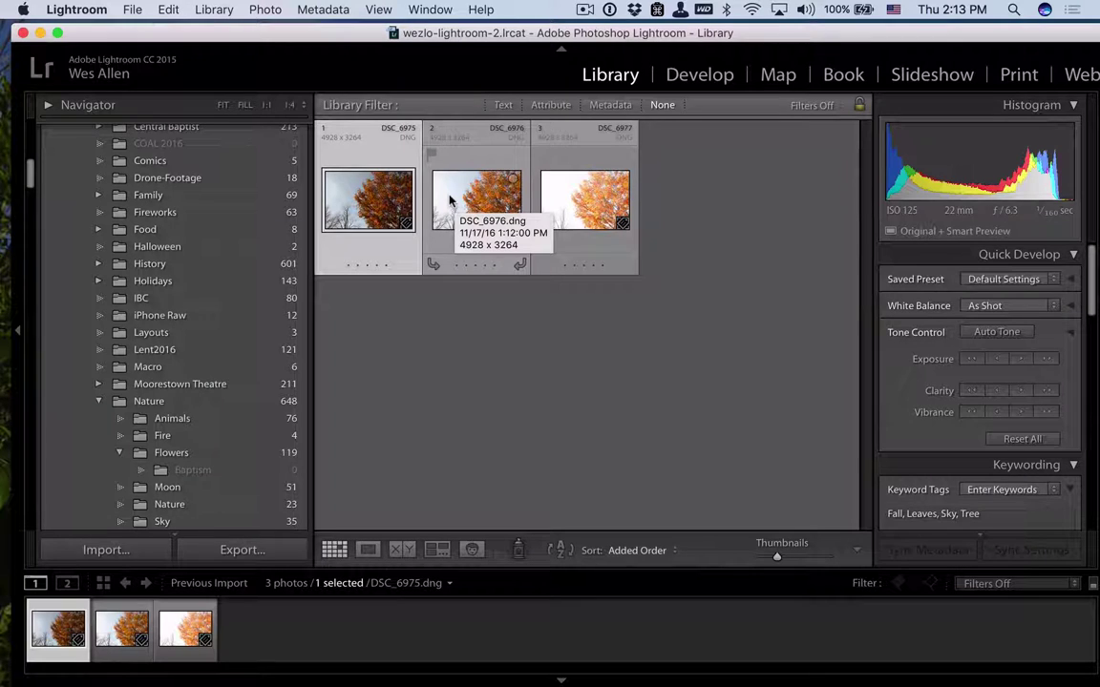
{"action": "left_click", "coordinate": [475, 204]}
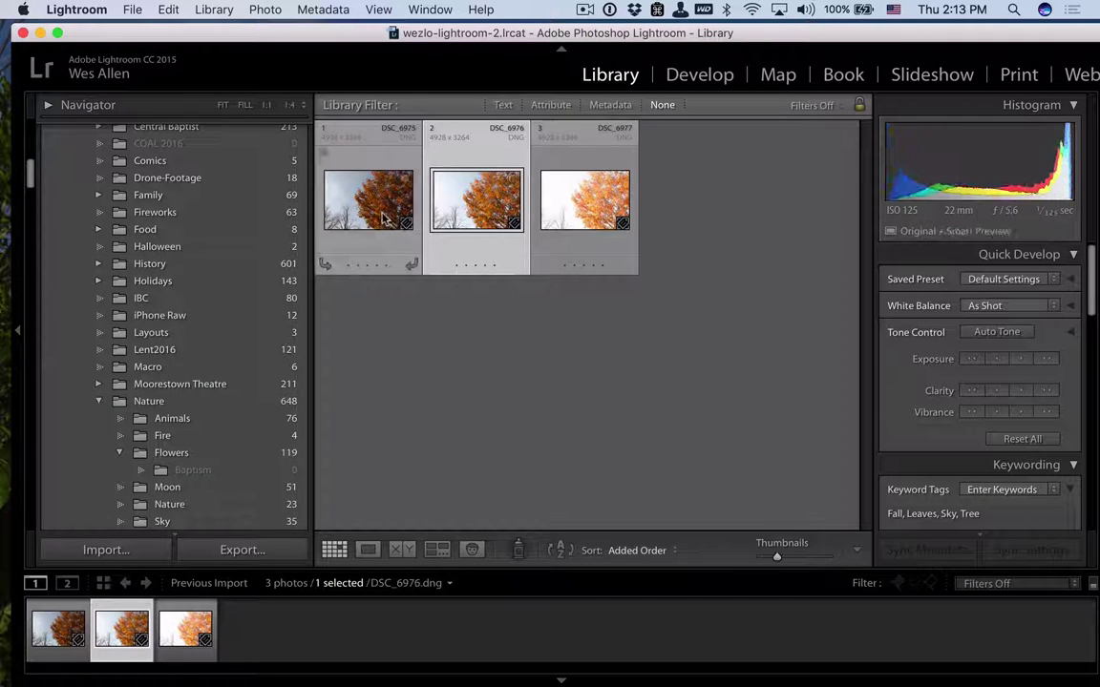
{"action": "left_click", "coordinate": [347, 197]}
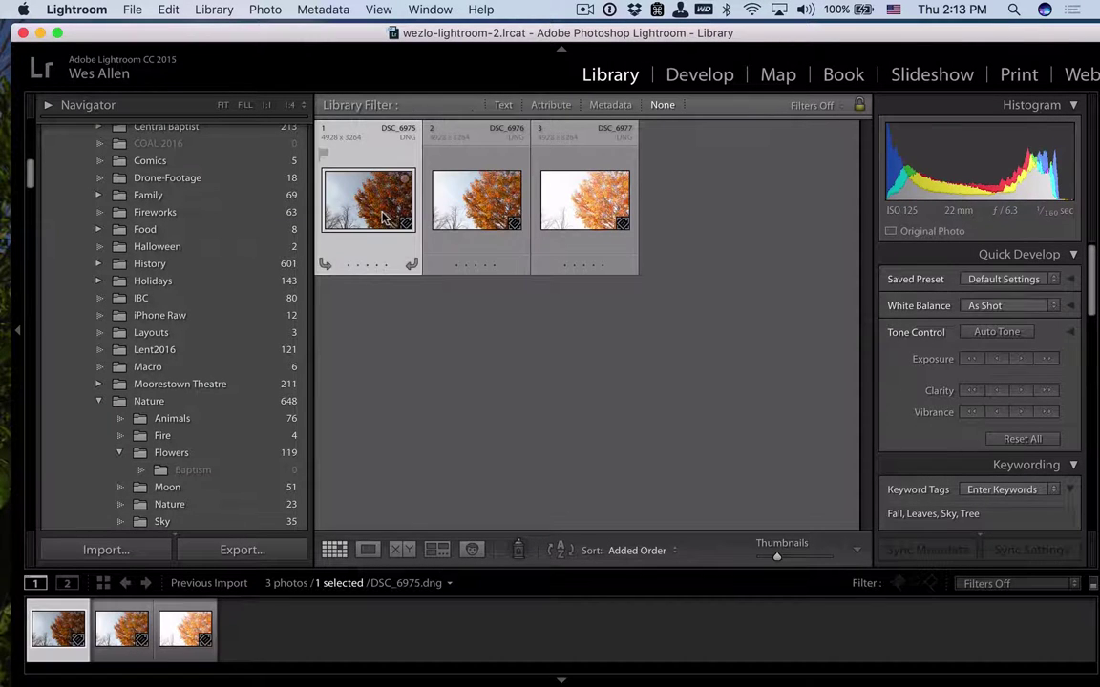
{"action": "left_click", "coordinate": [455, 197]}
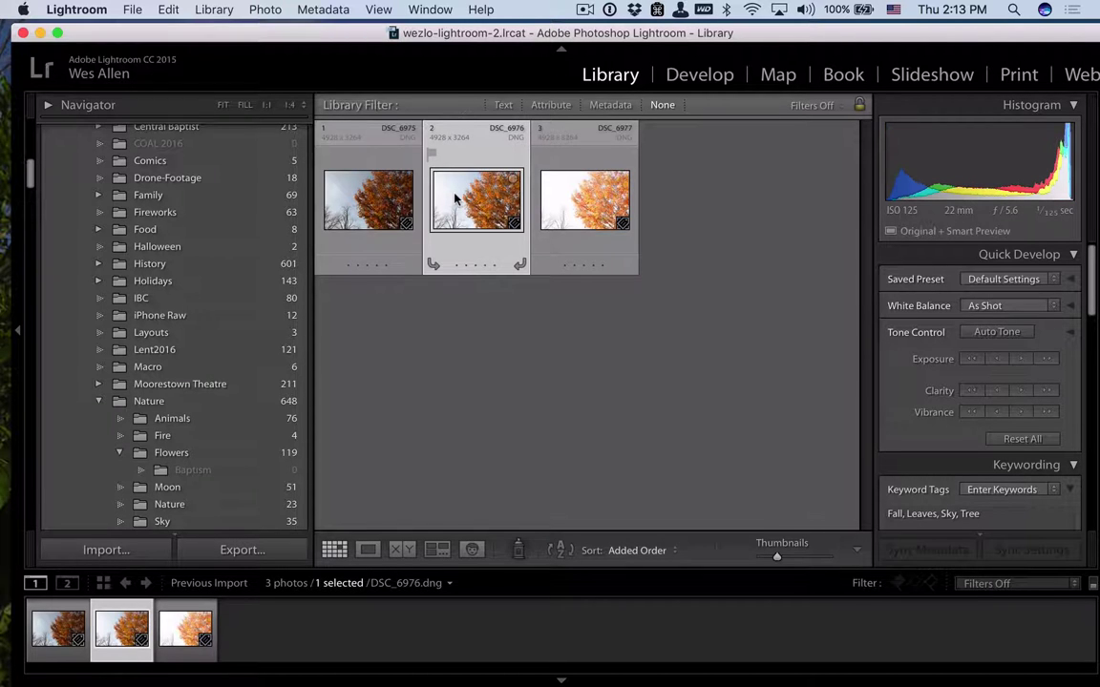
{"action": "left_click", "coordinate": [560, 193]}
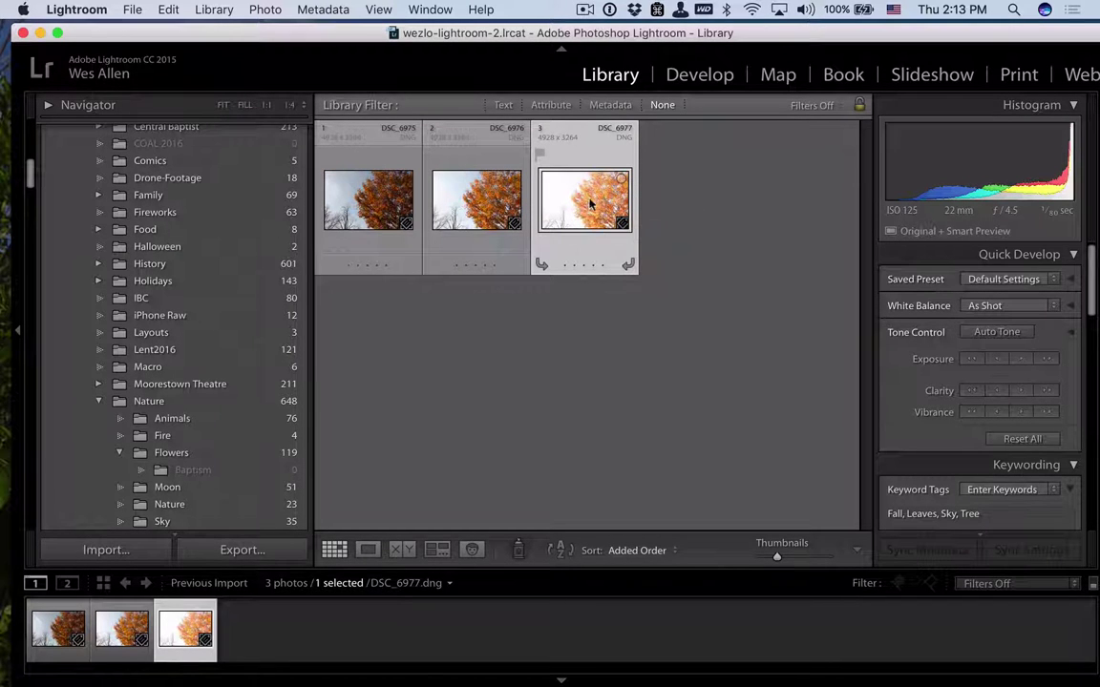
{"action": "left_click", "coordinate": [454, 206]}
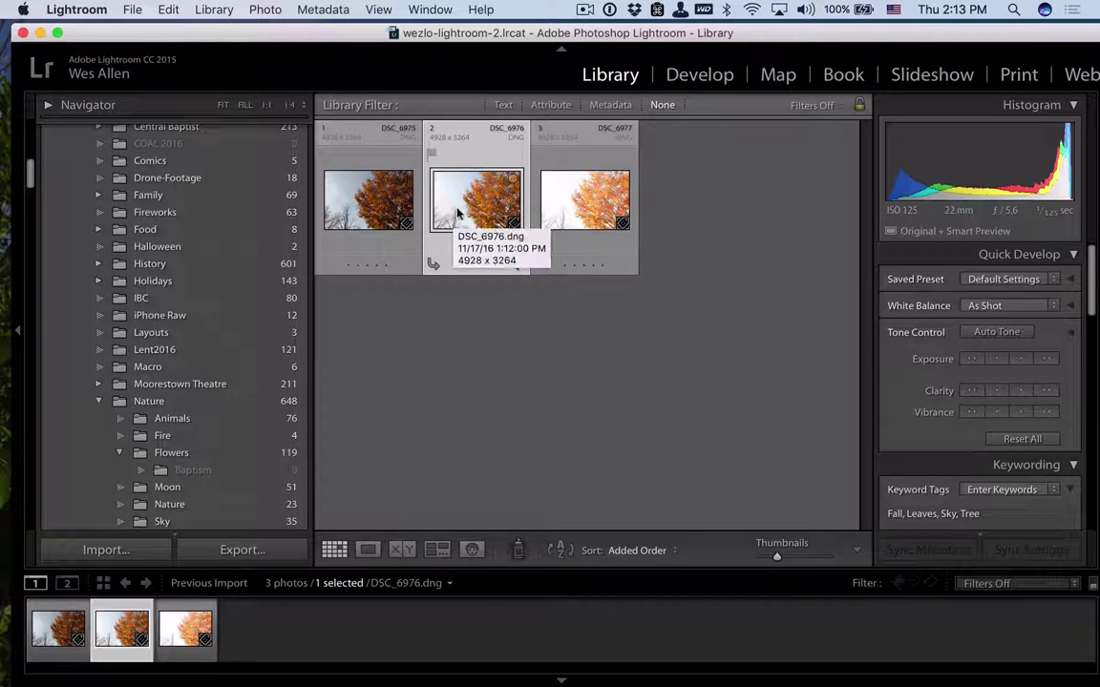
{"action": "left_click", "coordinate": [341, 201]}
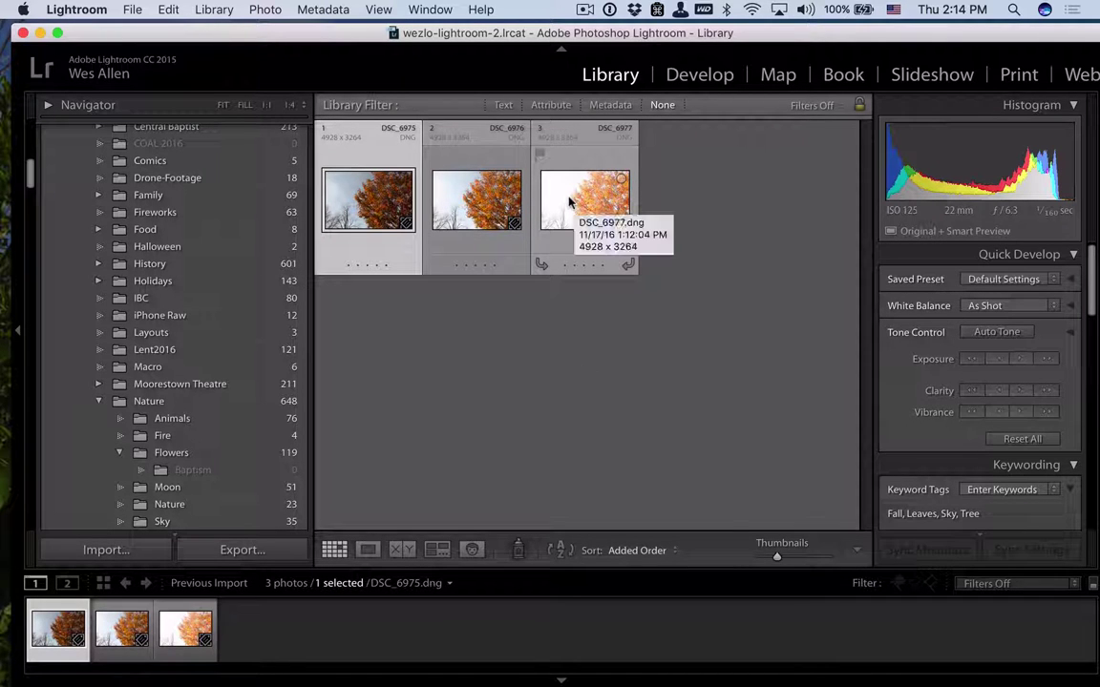
{"action": "key", "text": "super+a"}
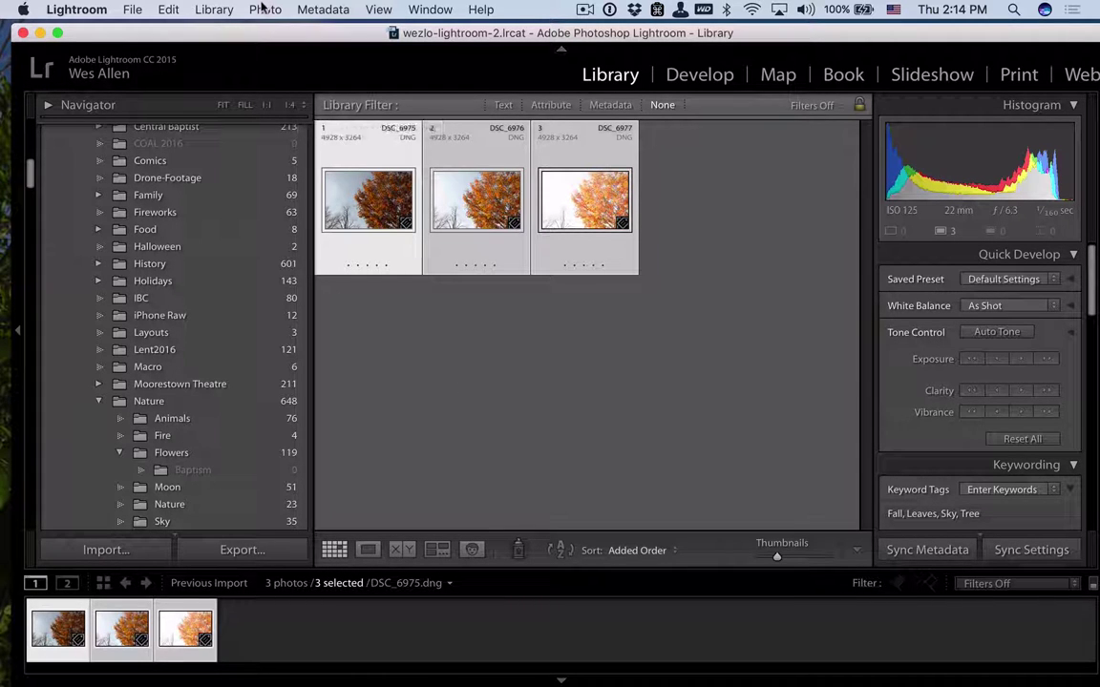
- Start an HDR photo merge of the three selected exposures from the Photo menu
{"action": "left_click", "coordinate": [264, 8]}
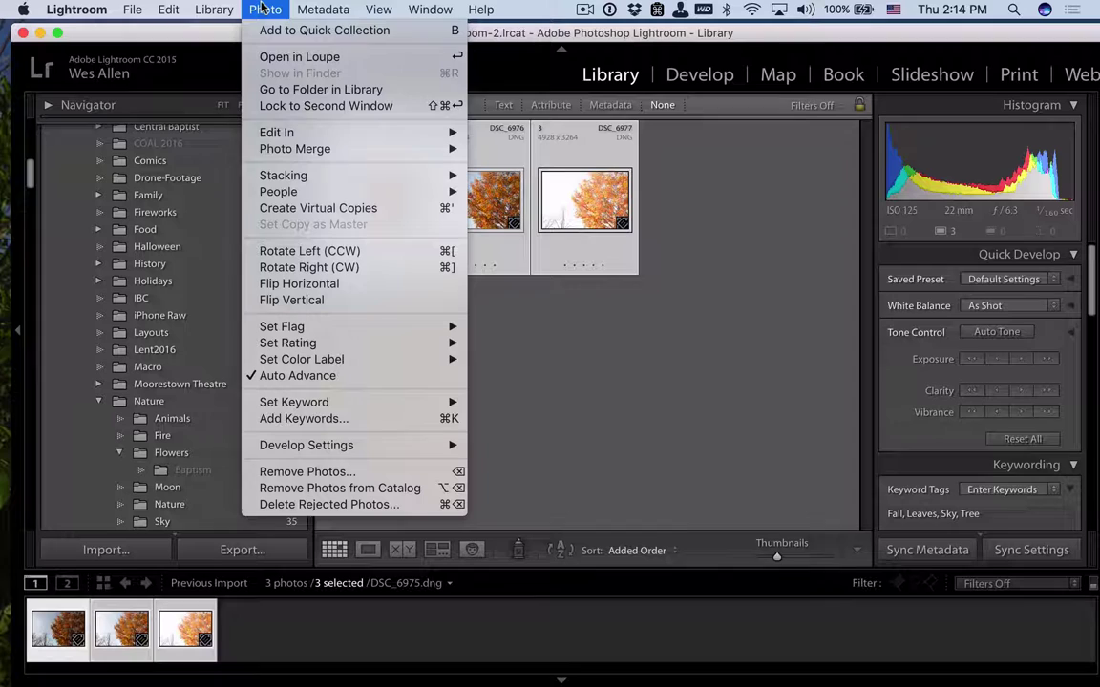
{"action": "mouse_move", "coordinate": [340, 145]}
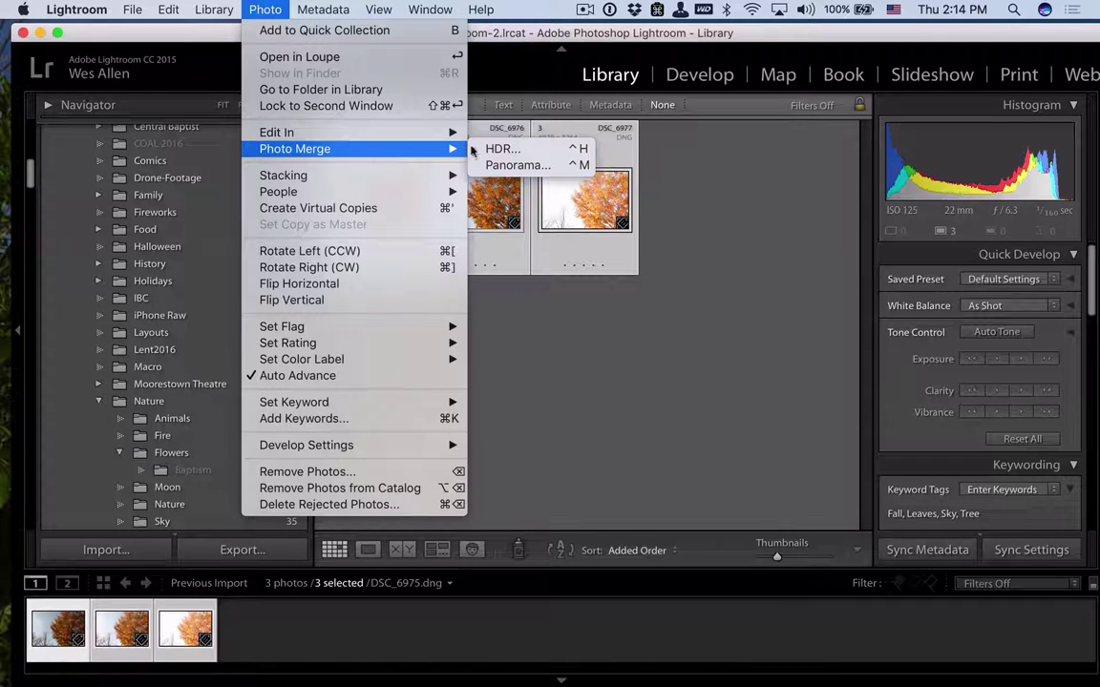
{"action": "left_click", "coordinate": [538, 153]}
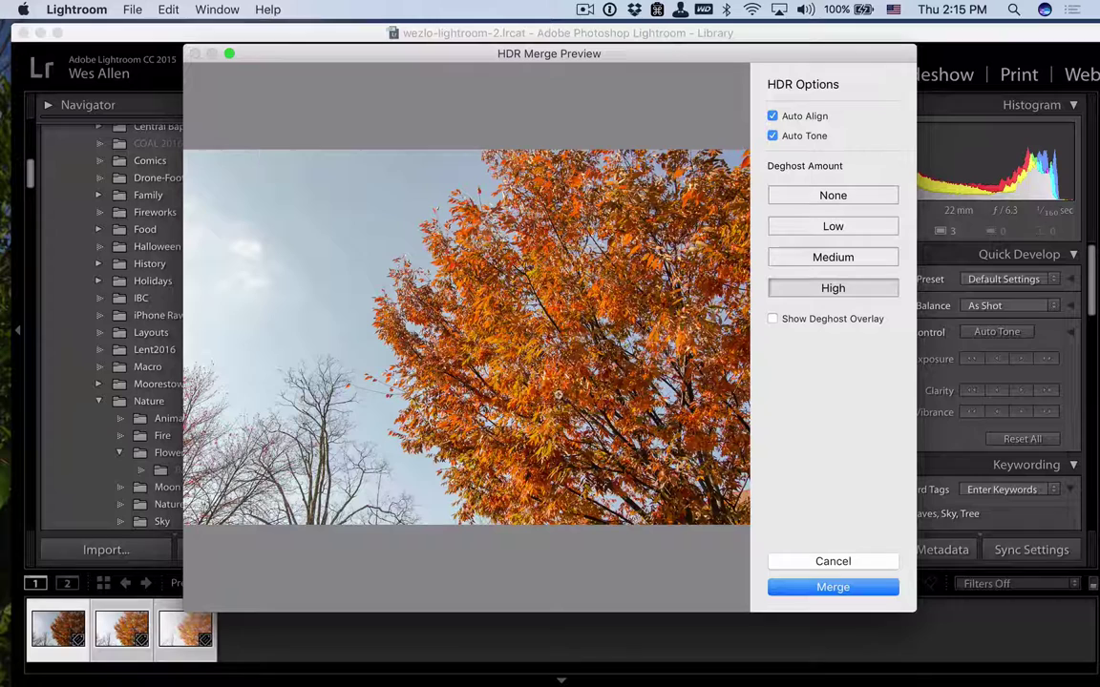
- Merge the exposures into DSC_6975-HDR.dng and select the new HDR thumbnail
{"action": "left_click", "coordinate": [833, 587]}
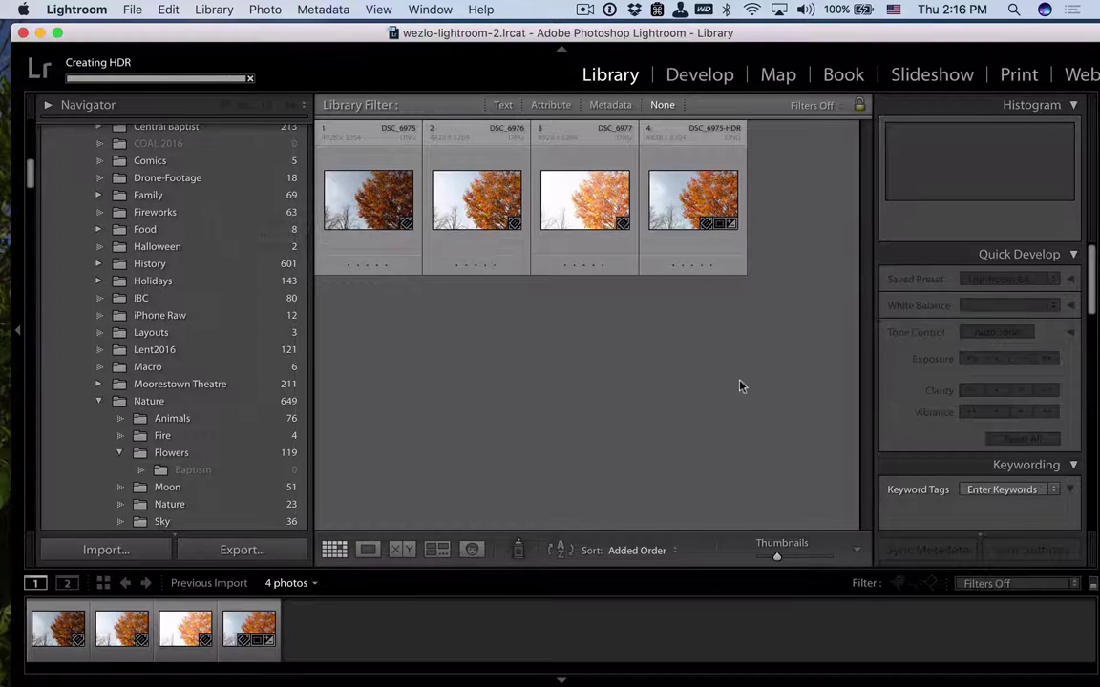
{"action": "left_click", "coordinate": [675, 191]}
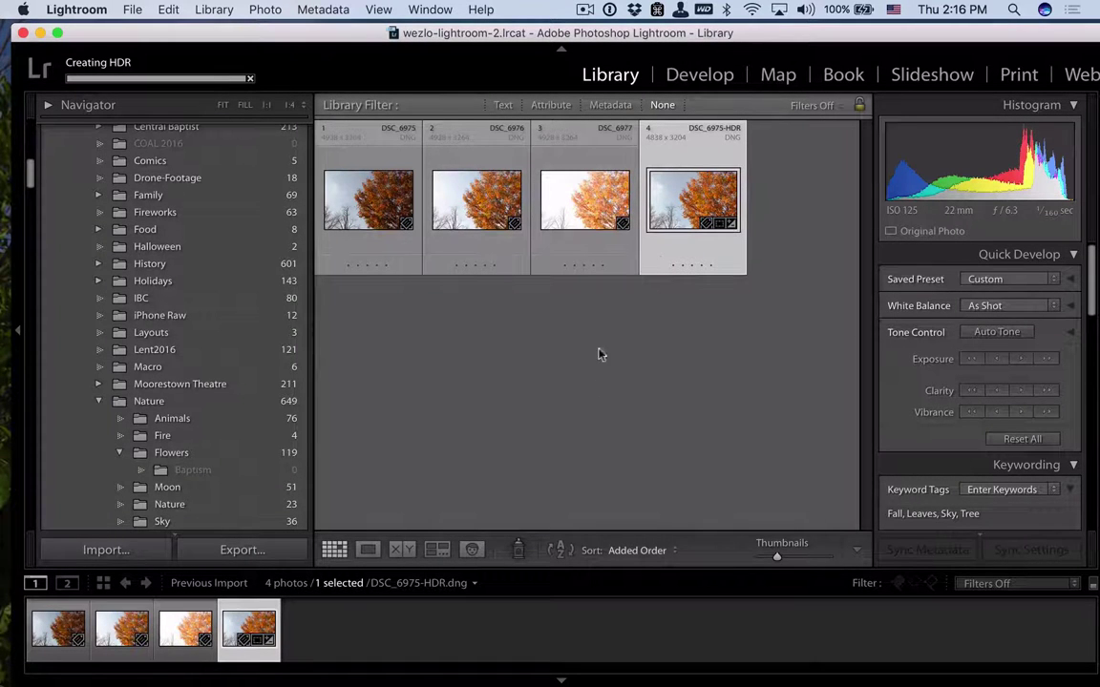
- Open DSC_6975-HDR.dng in Develop and review its tone sliders: Exposure −0.30, Highlights −100, Shadows +70
{"action": "double_click", "coordinate": [671, 195]}
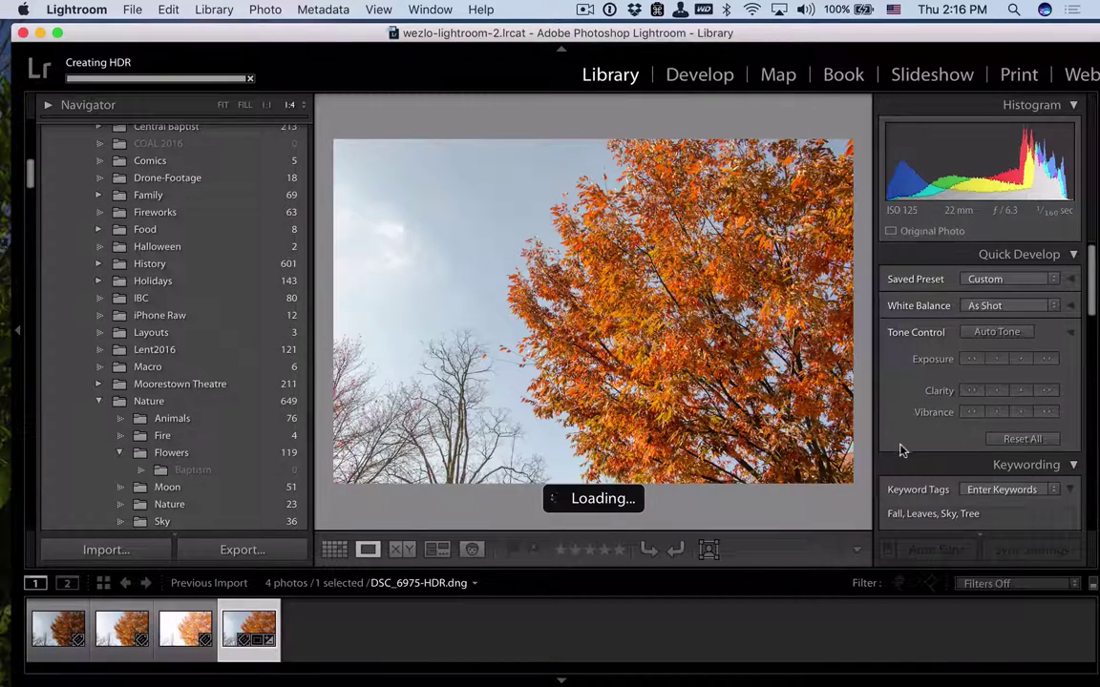
{"action": "left_click", "coordinate": [689, 76]}
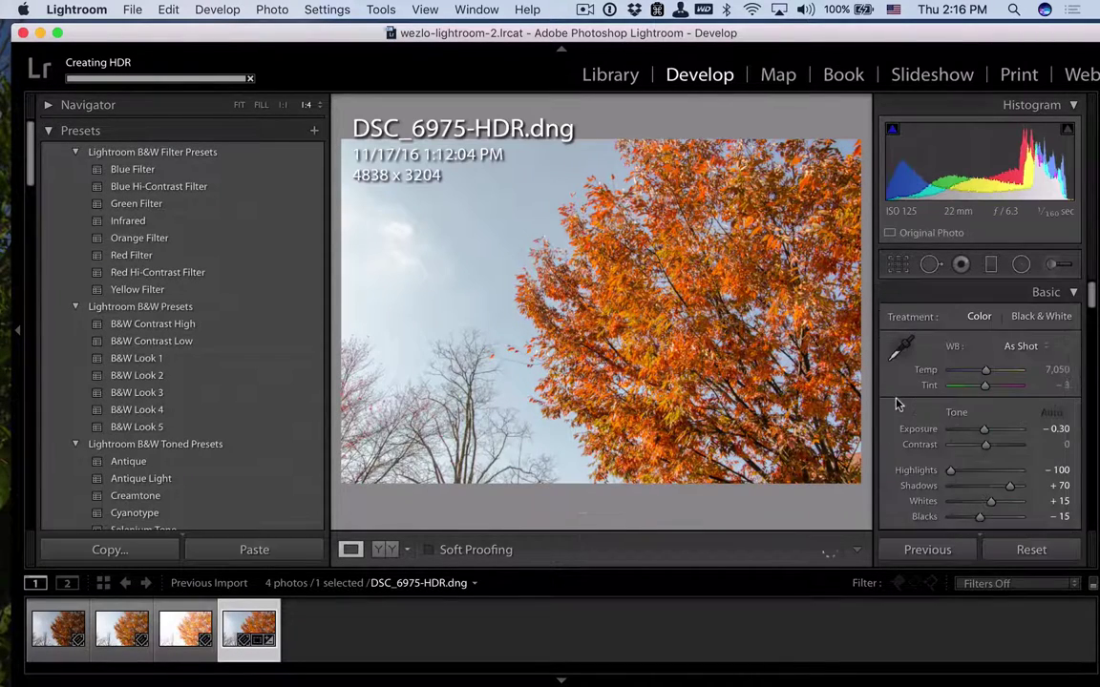
{"action": "scroll", "coordinate": [898, 404], "scroll_direction": "down", "scroll_amount": 3}
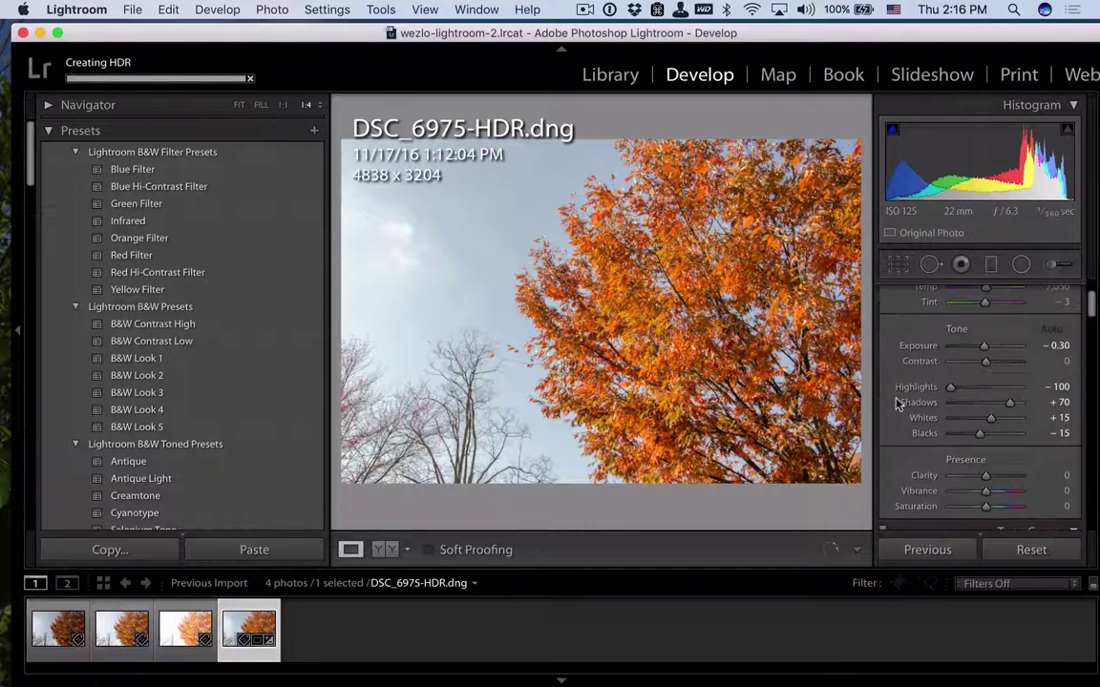
{"action": "scroll", "coordinate": [897, 405], "scroll_direction": "up", "scroll_amount": 3}
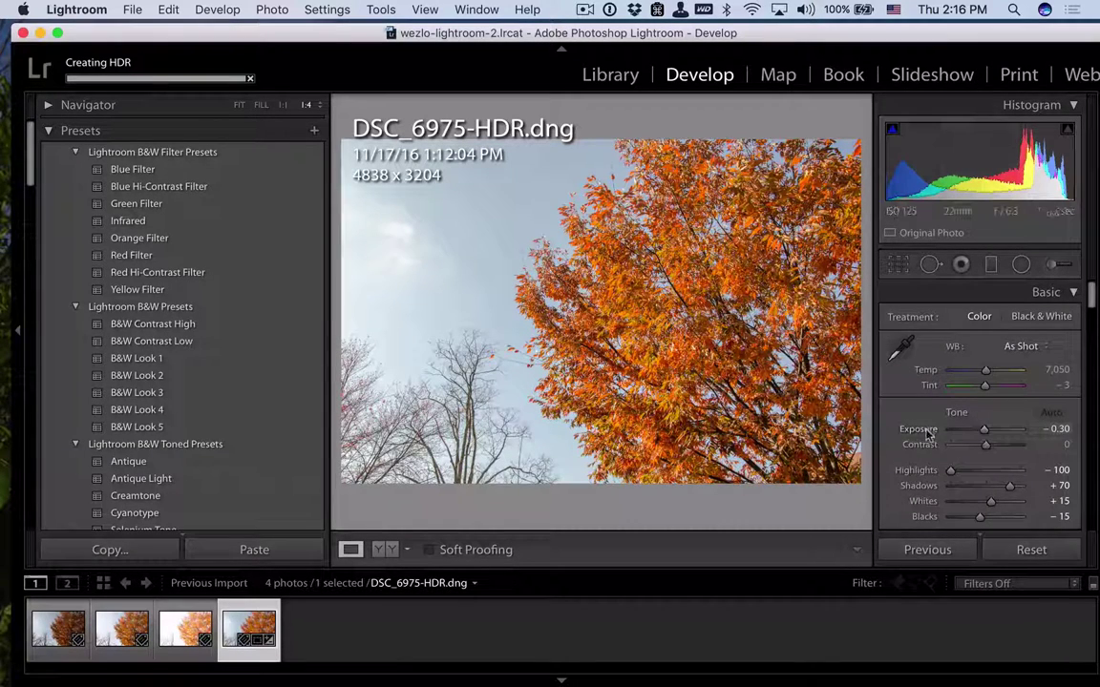
{"action": "scroll", "coordinate": [912, 432], "scroll_direction": "down", "scroll_amount": 3}
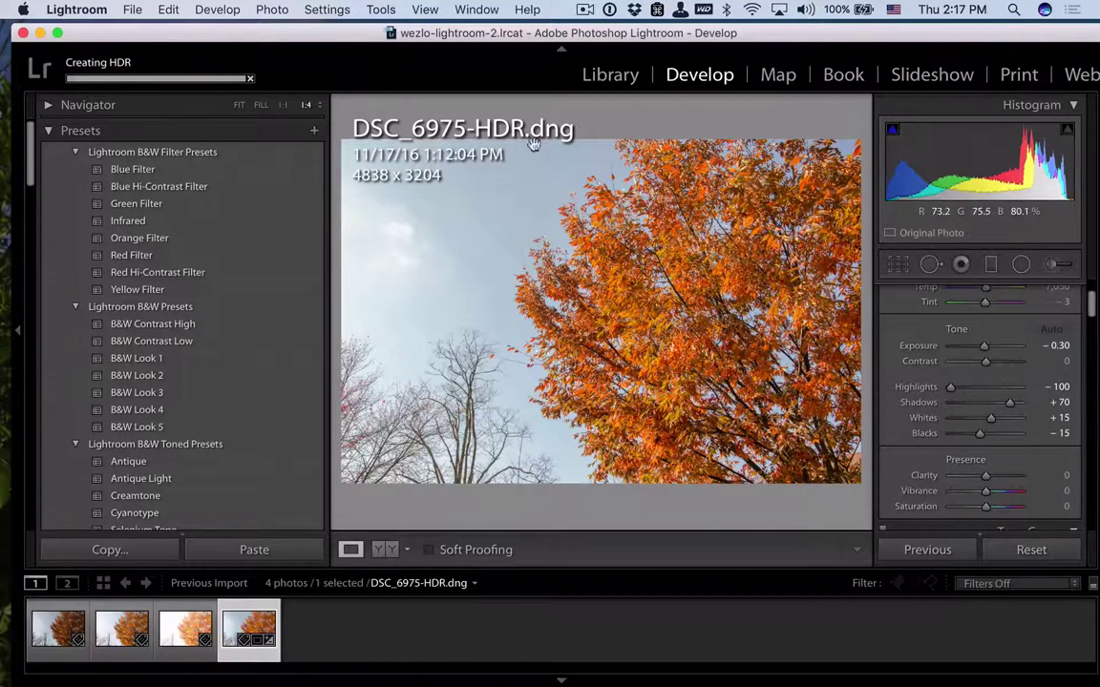
- On the tone curve, pull the lights down slightly and lift the shadows
{"action": "scroll", "coordinate": [891, 444], "scroll_direction": "down", "scroll_amount": 6}
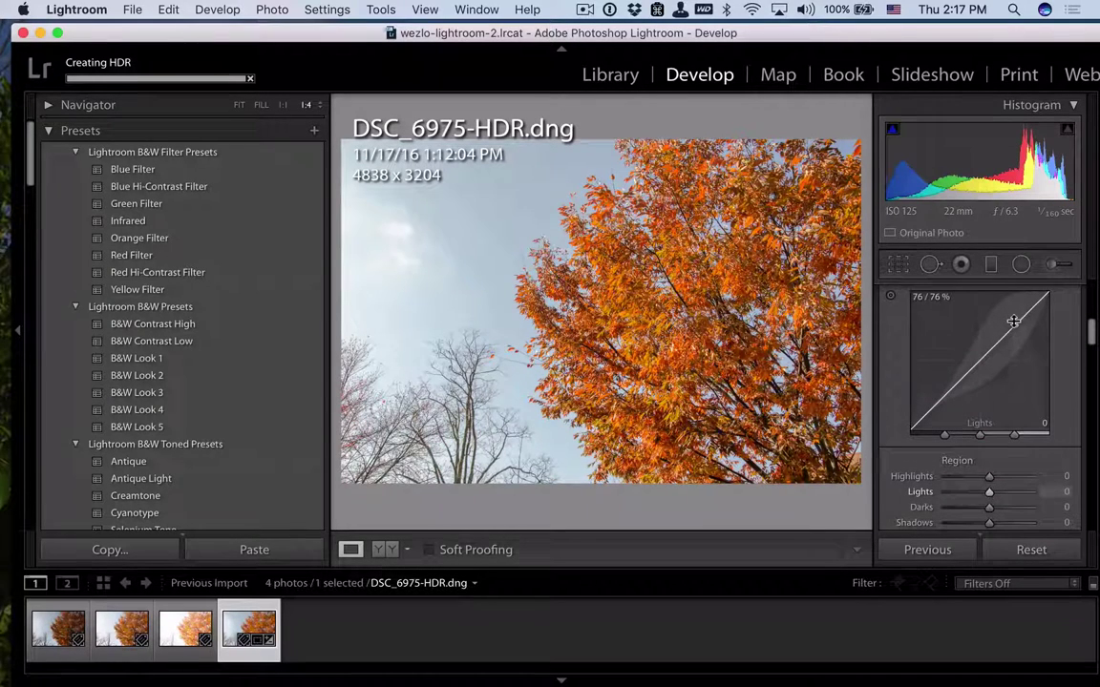
{"action": "left_click_drag", "start_coordinate": [1015, 325], "coordinate": [1014, 331]}
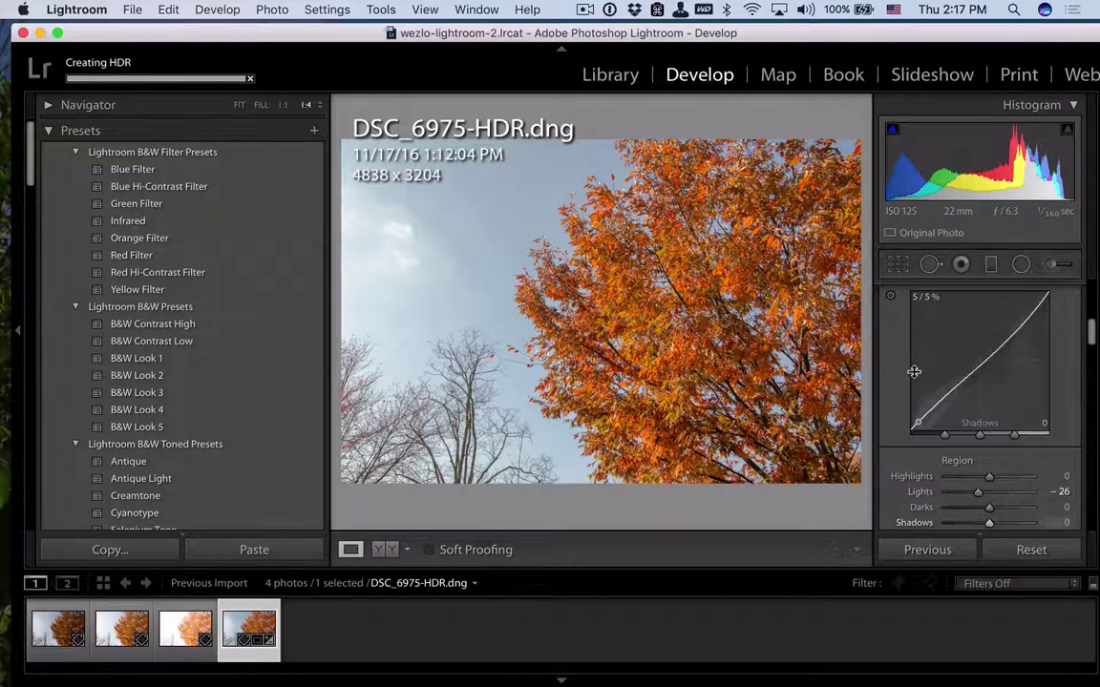
{"action": "left_click_drag", "start_coordinate": [913, 371], "coordinate": [913, 359]}
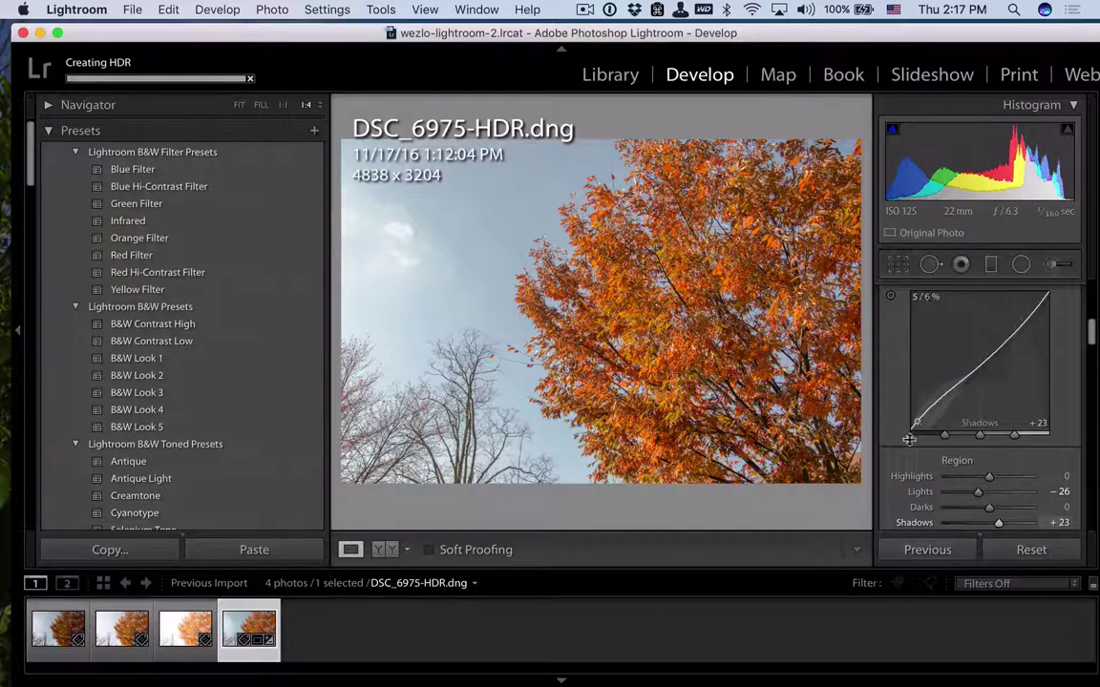
- Darken the sky with the HSL Luminance targeted tool, settling on Blue -35, Aqua -4
{"action": "scroll", "coordinate": [902, 368], "scroll_direction": "down", "scroll_amount": 5}
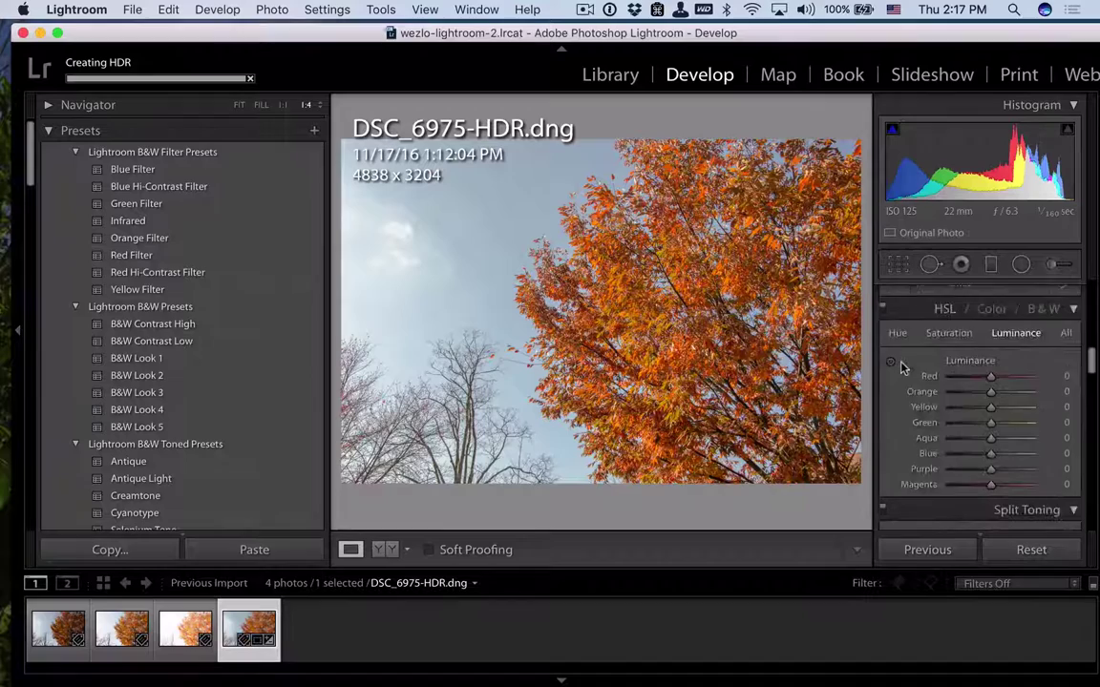
{"action": "scroll", "coordinate": [902, 368], "scroll_direction": "down", "scroll_amount": 2}
{"action": "scroll", "coordinate": [902, 367], "scroll_direction": "up", "scroll_amount": 2}
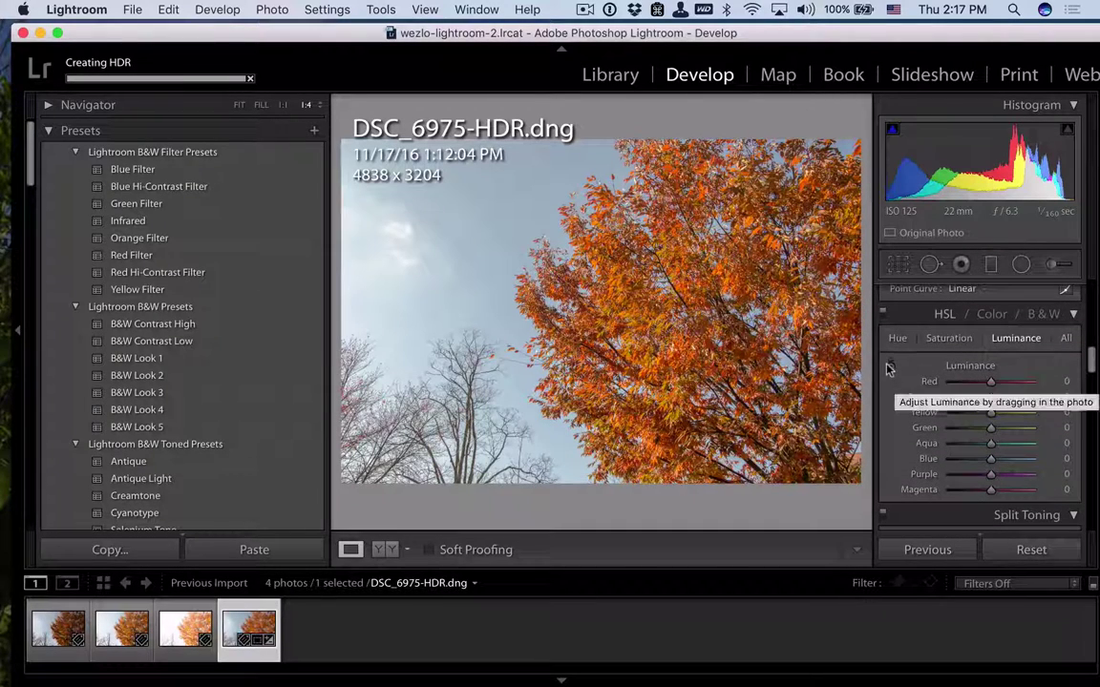
{"action": "left_click", "coordinate": [889, 366]}
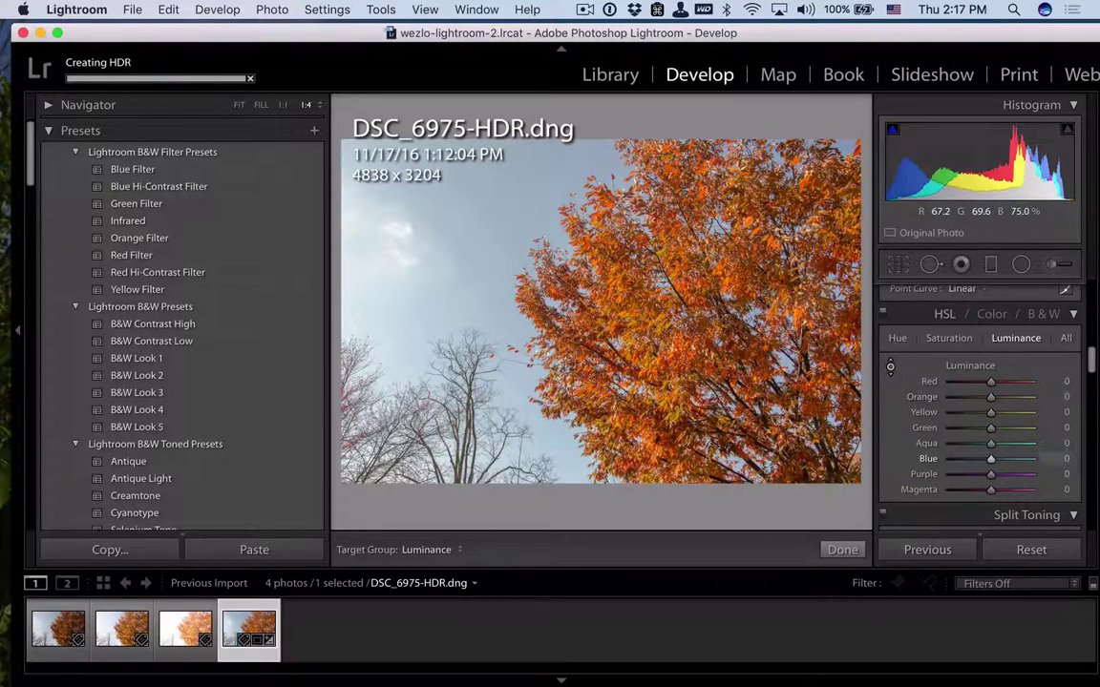
{"action": "left_click_drag", "start_coordinate": [547, 175], "coordinate": [547, 200]}
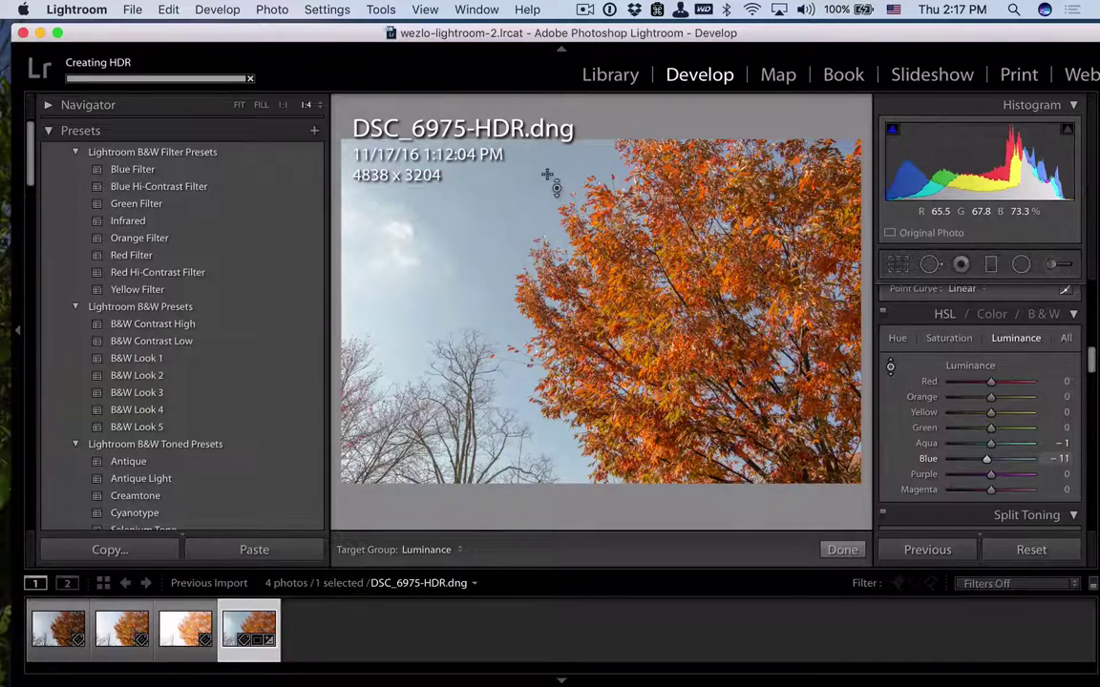
{"action": "key", "text": "cmd+z"}
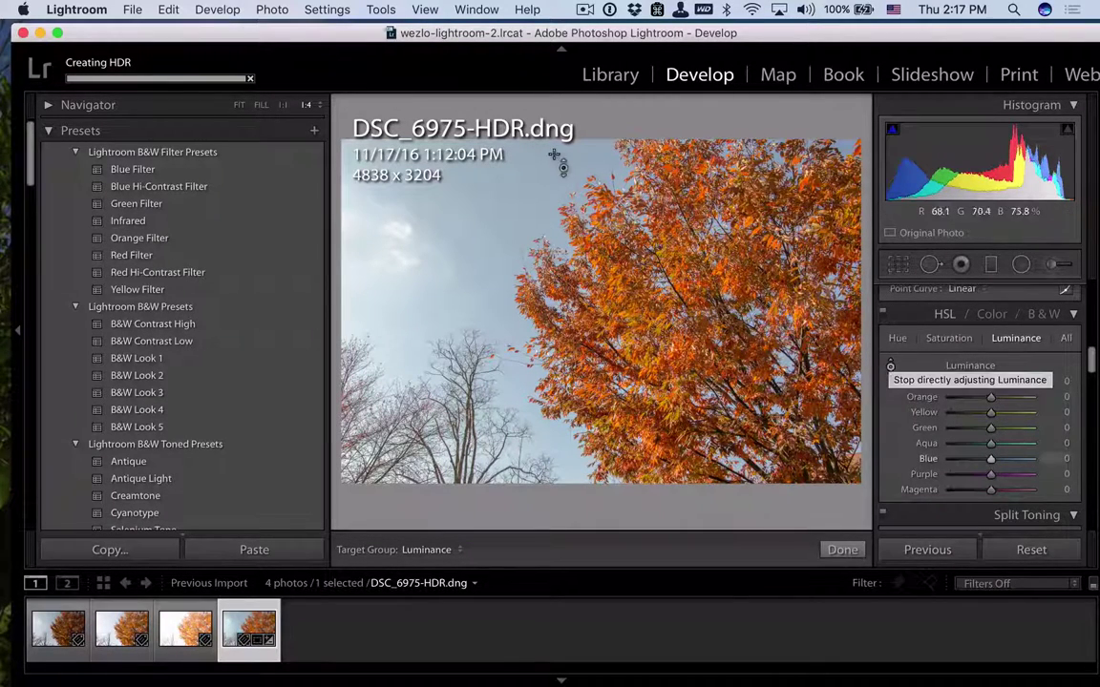
{"action": "left_click_drag", "start_coordinate": [540, 179], "coordinate": [541, 287]}
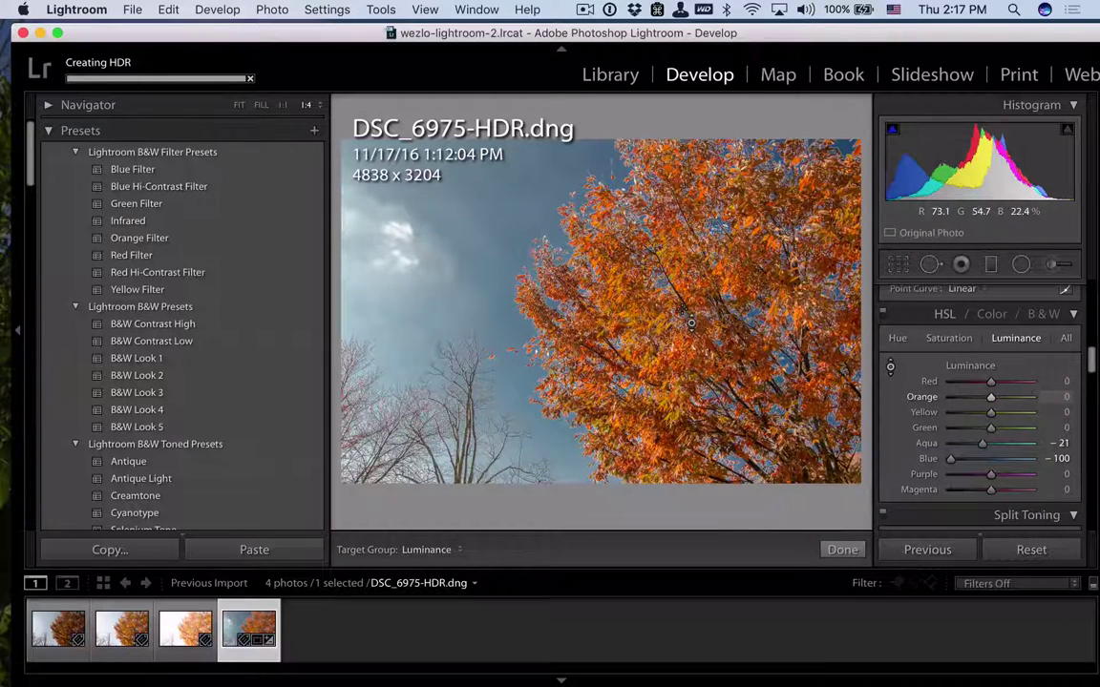
{"action": "key", "text": "super+z"}
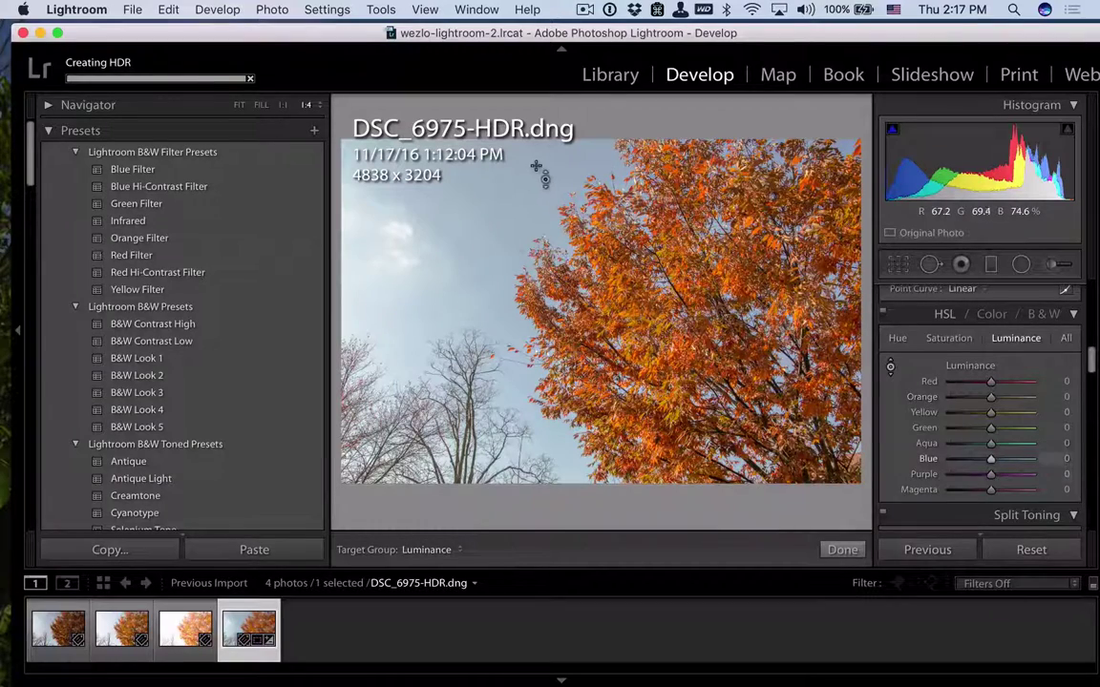
{"action": "left_click_drag", "start_coordinate": [805, 550], "coordinate": [807, 573]}
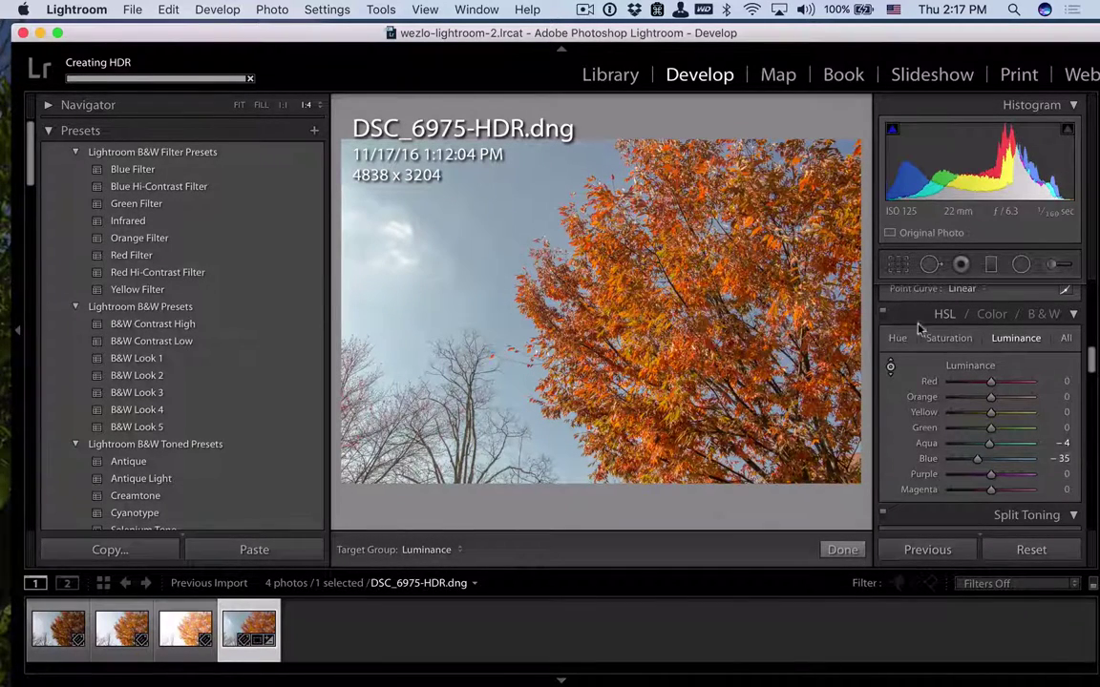
- Boost the sky's blue saturation, then ease luminance back to Blue -28 and Aqua -3
{"action": "left_click", "coordinate": [944, 338]}
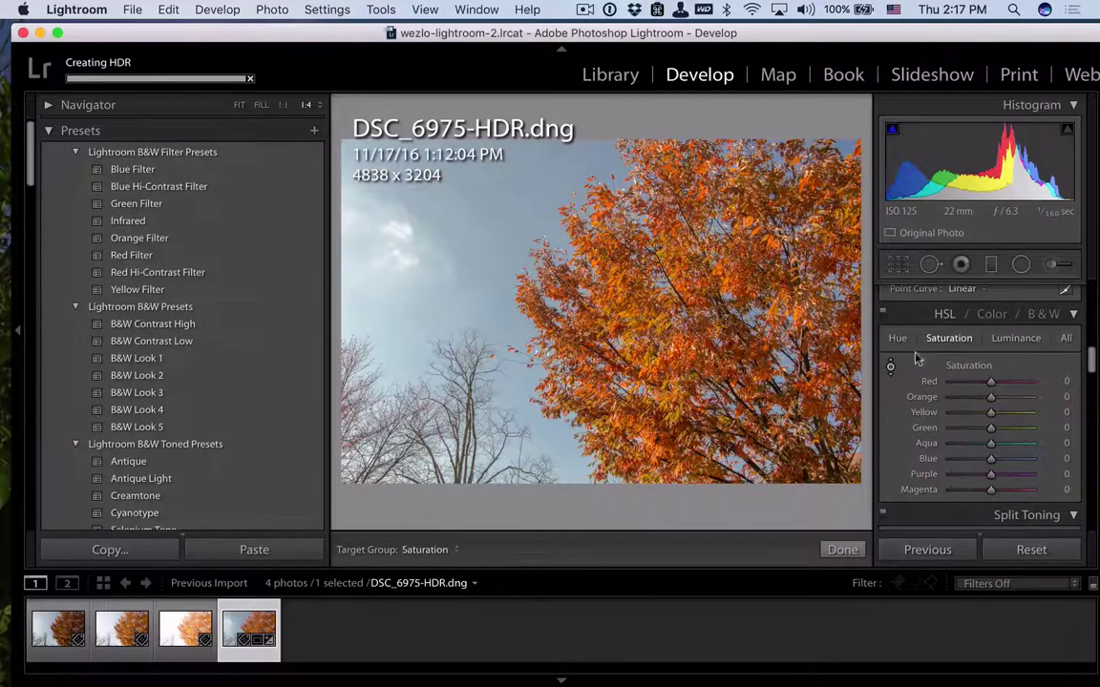
{"action": "left_click_drag", "start_coordinate": [554, 188], "coordinate": [807, 649]}
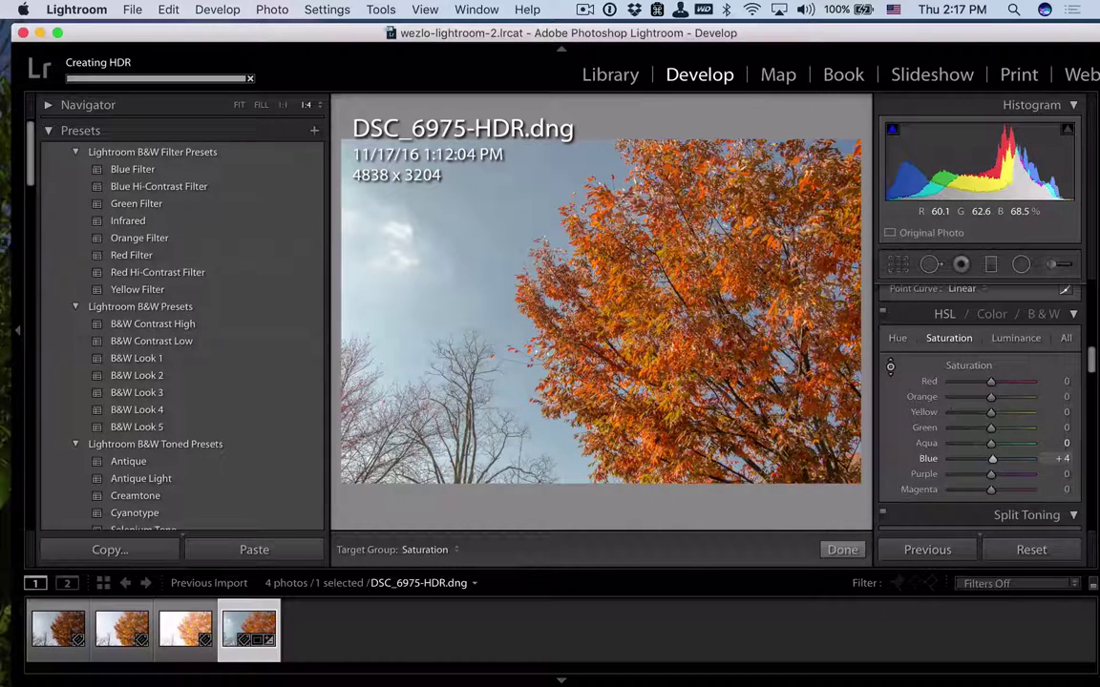
{"action": "left_click", "coordinate": [1012, 339]}
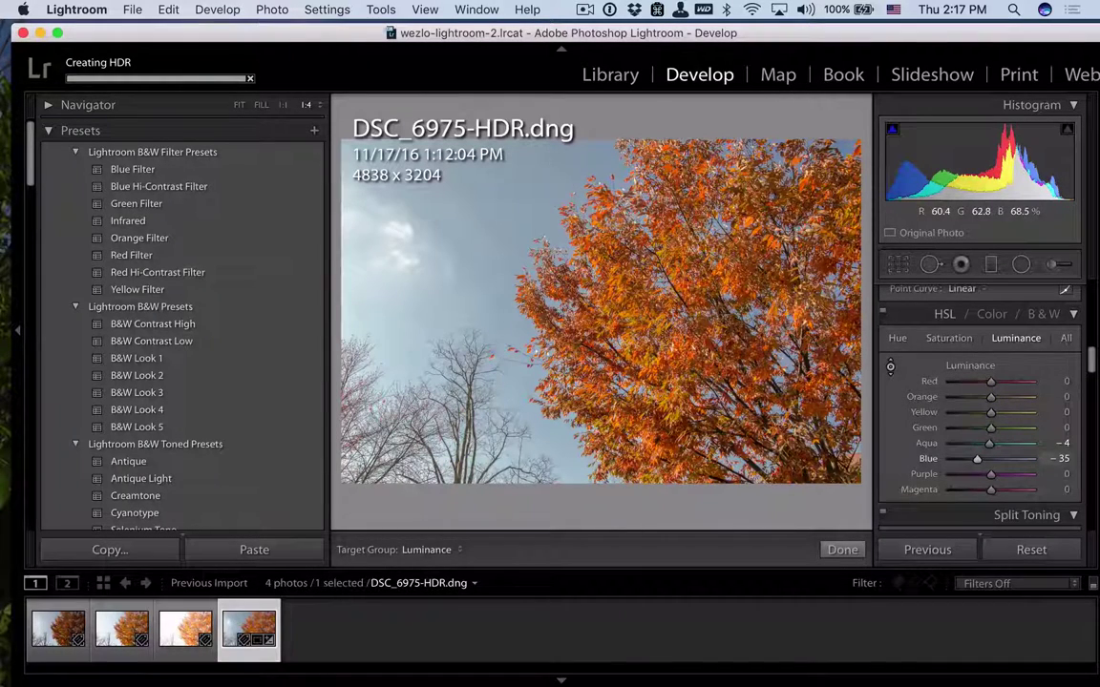
{"action": "mouse_move", "coordinate": [850, 191]}
{"action": "left_mouse_down"}
{"action": "mouse_move", "coordinate": [849, 172]}
{"action": "mouse_move", "coordinate": [849, 192]}
{"action": "left_mouse_up"}
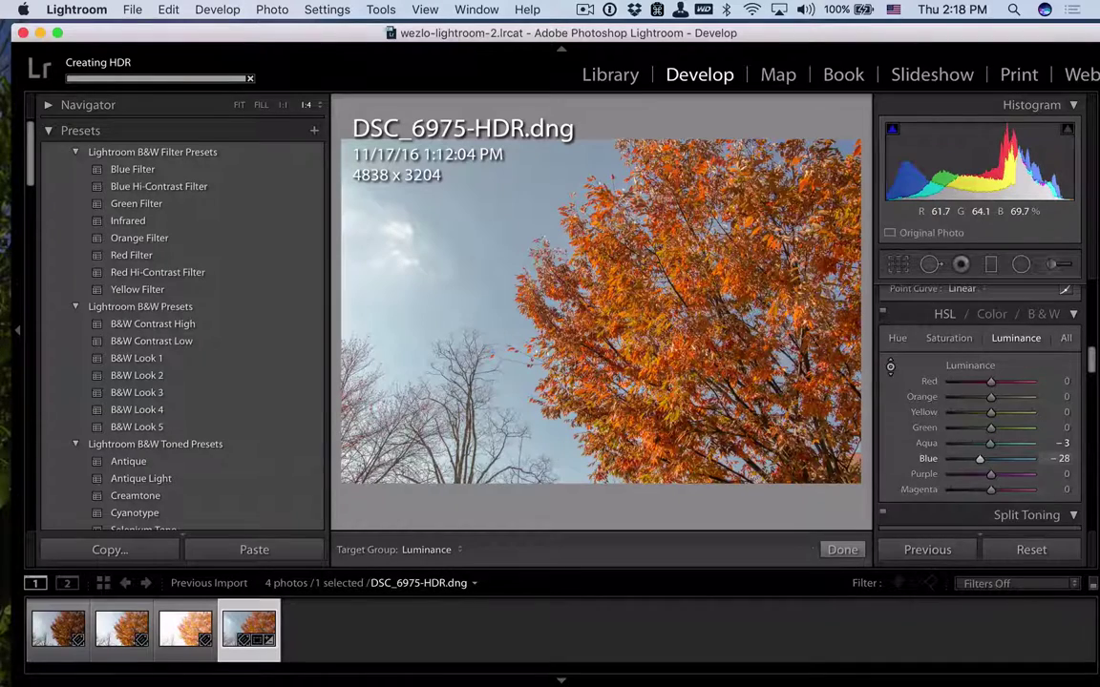
- Try shifting the sky's hue toward cyan with the Hue targeted tool, then undo it
{"action": "left_click", "coordinate": [897, 339]}
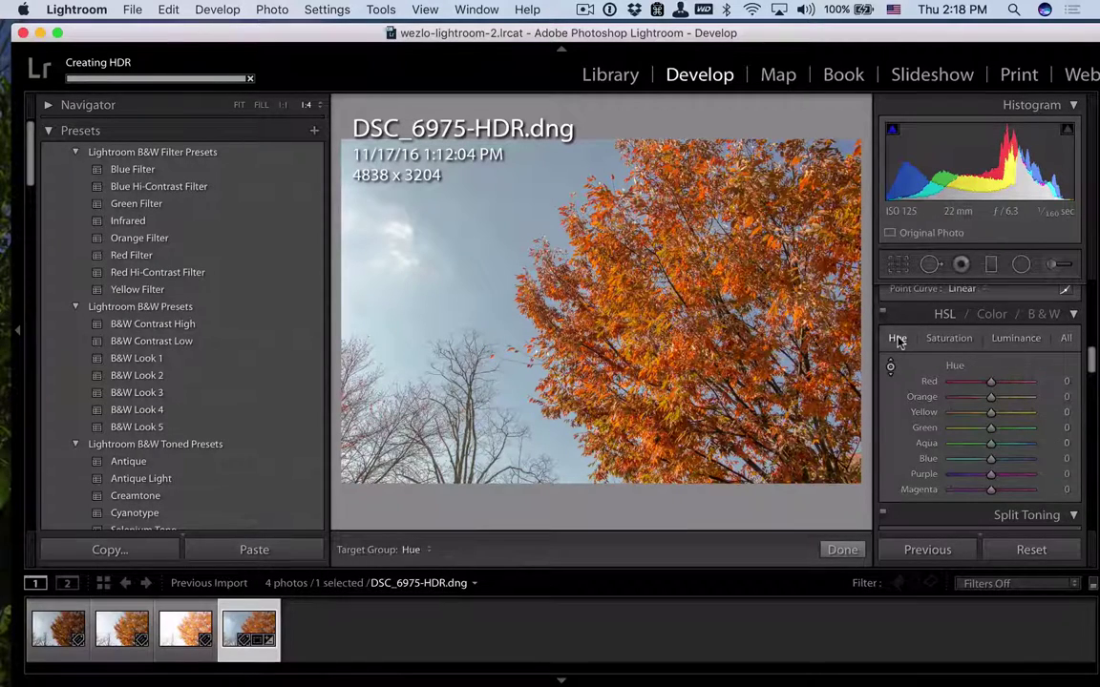
{"action": "left_click", "coordinate": [890, 366]}
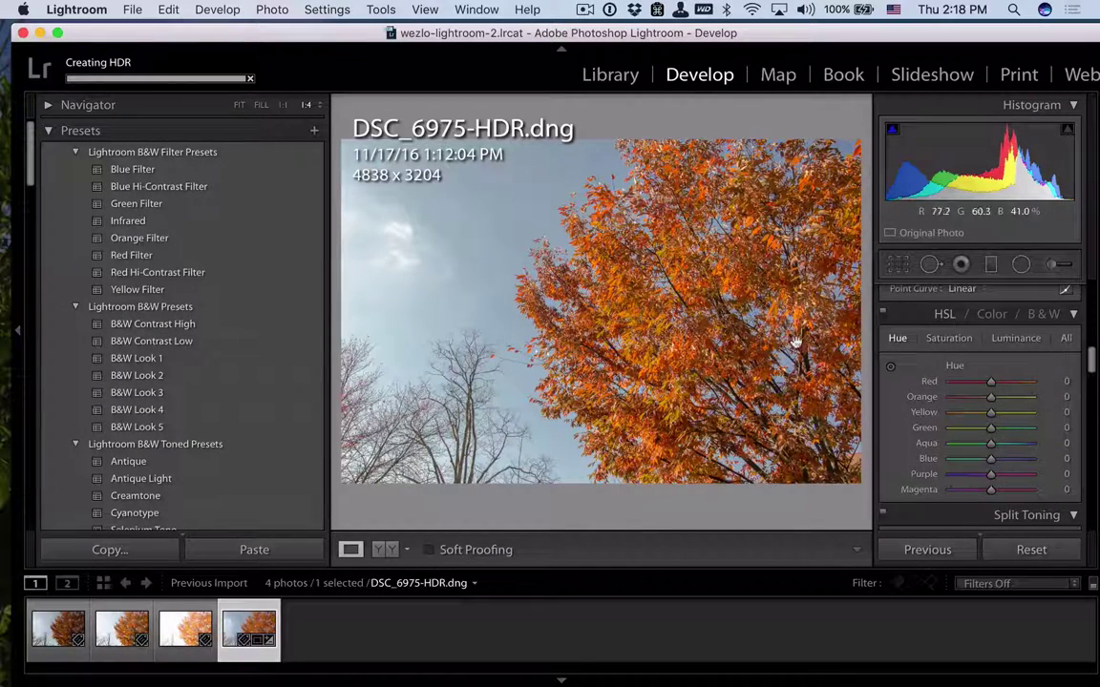
{"action": "left_click", "coordinate": [888, 369]}
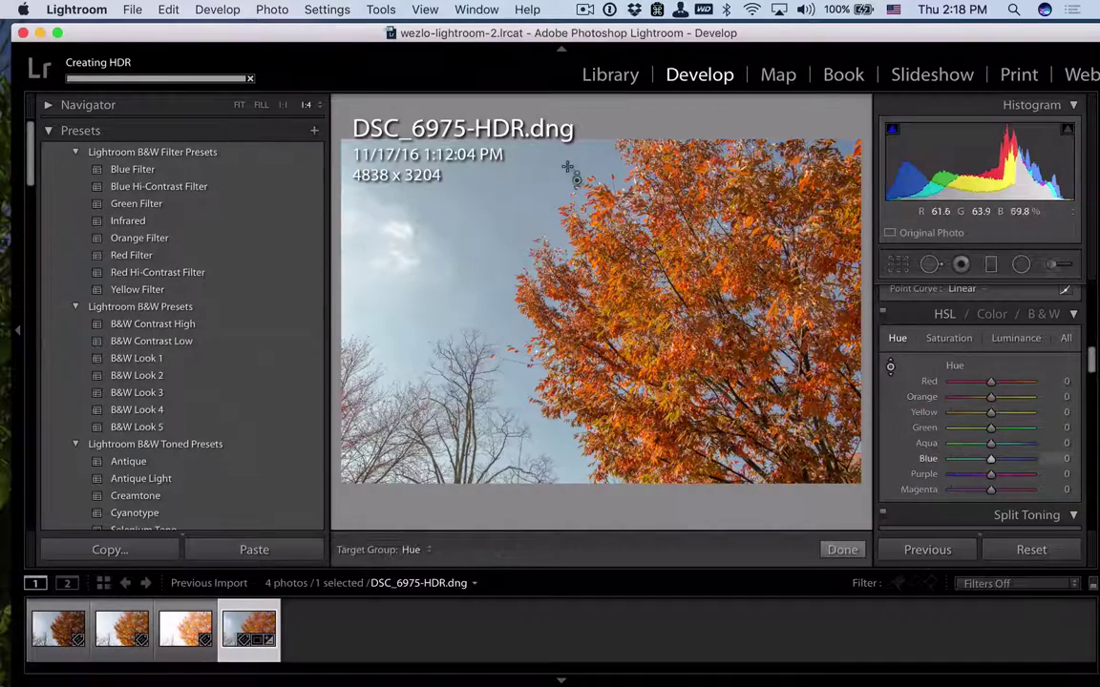
{"action": "mouse_move", "coordinate": [569, 167]}
{"action": "left_mouse_down"}
{"action": "mouse_move", "coordinate": [569, 206]}
{"action": "mouse_move", "coordinate": [560, 170]}
{"action": "left_mouse_up"}
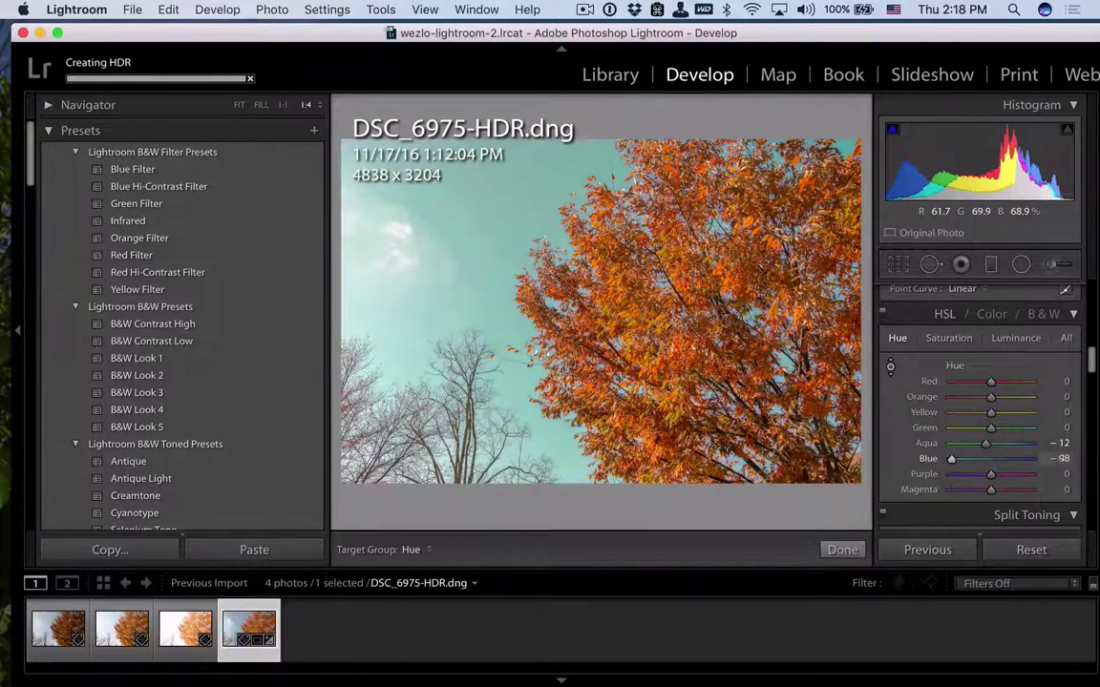
{"action": "key", "text": "super+z"}
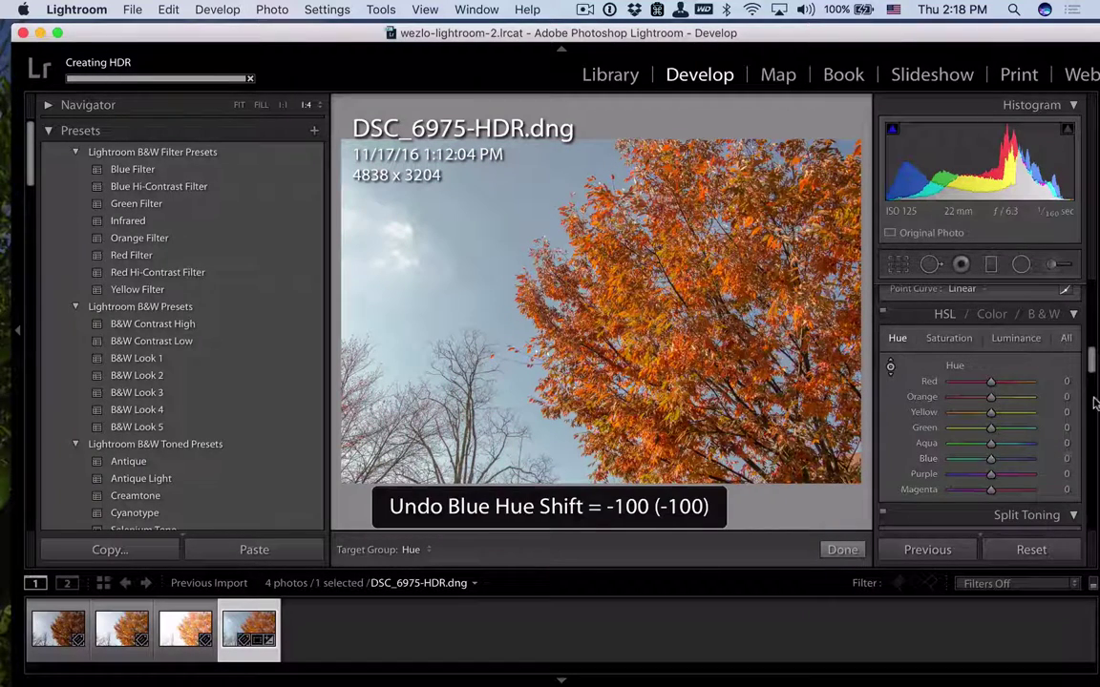
- Raise the sky's saturation with the Saturation targeted tool to Blue +42 and Aqua +4
{"action": "left_click", "coordinate": [947, 337]}
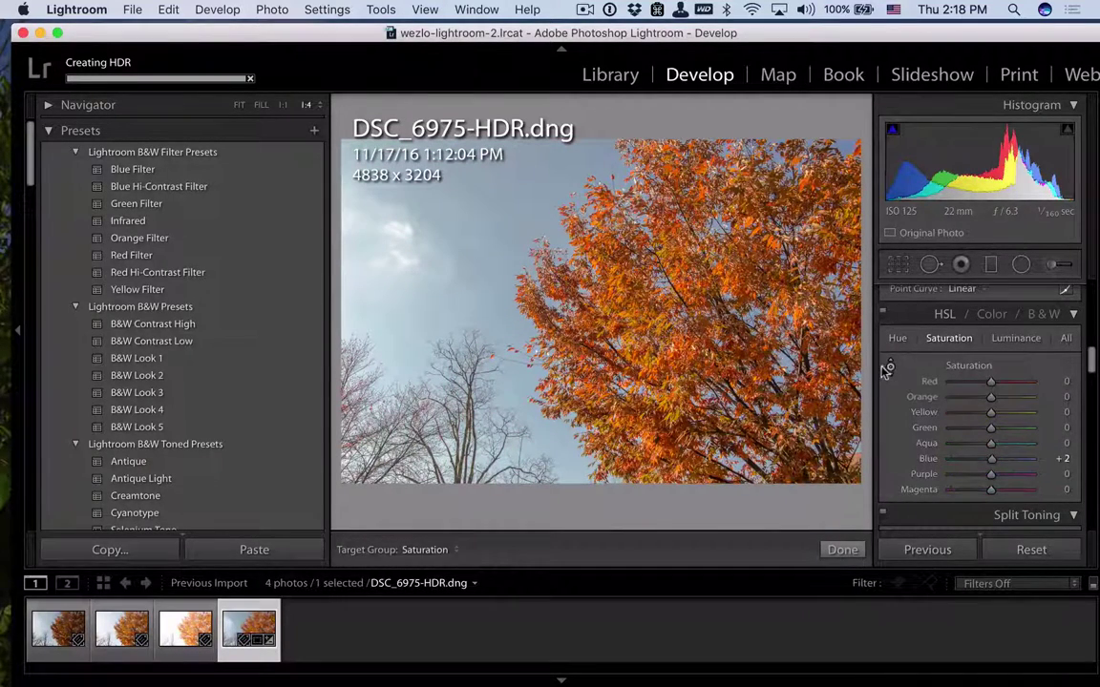
{"action": "left_click", "coordinate": [886, 369]}
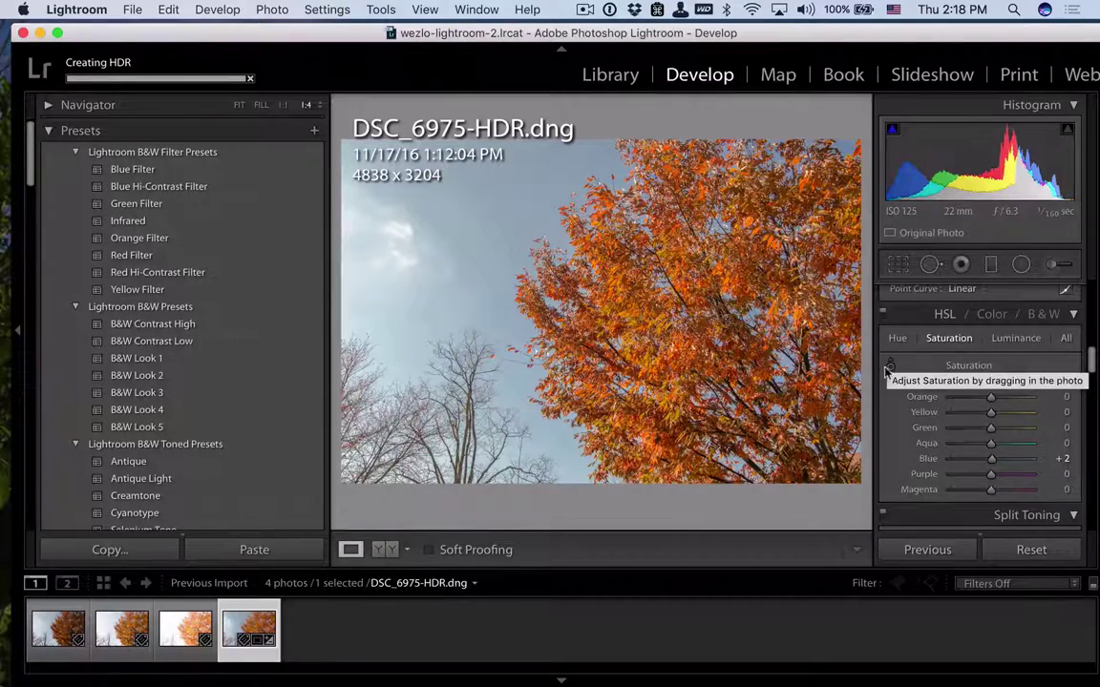
{"action": "left_click", "coordinate": [887, 369]}
{"action": "left_click_drag", "start_coordinate": [420, 286], "coordinate": [420, 234]}
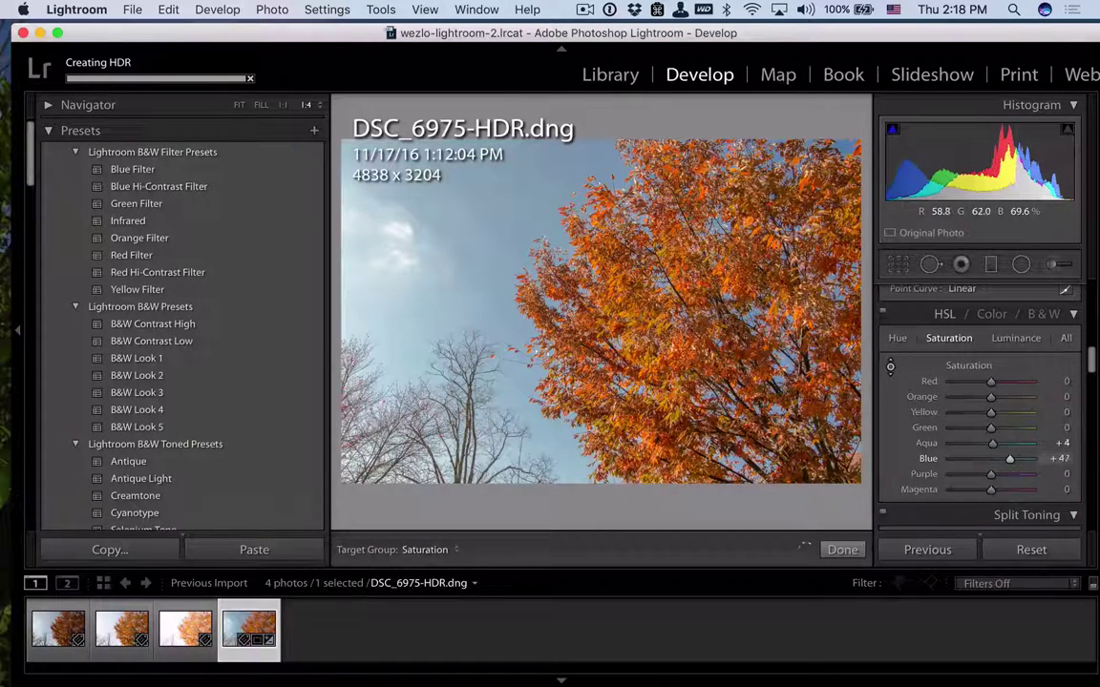
{"action": "left_click_drag", "start_coordinate": [612, 143], "coordinate": [612, 155]}
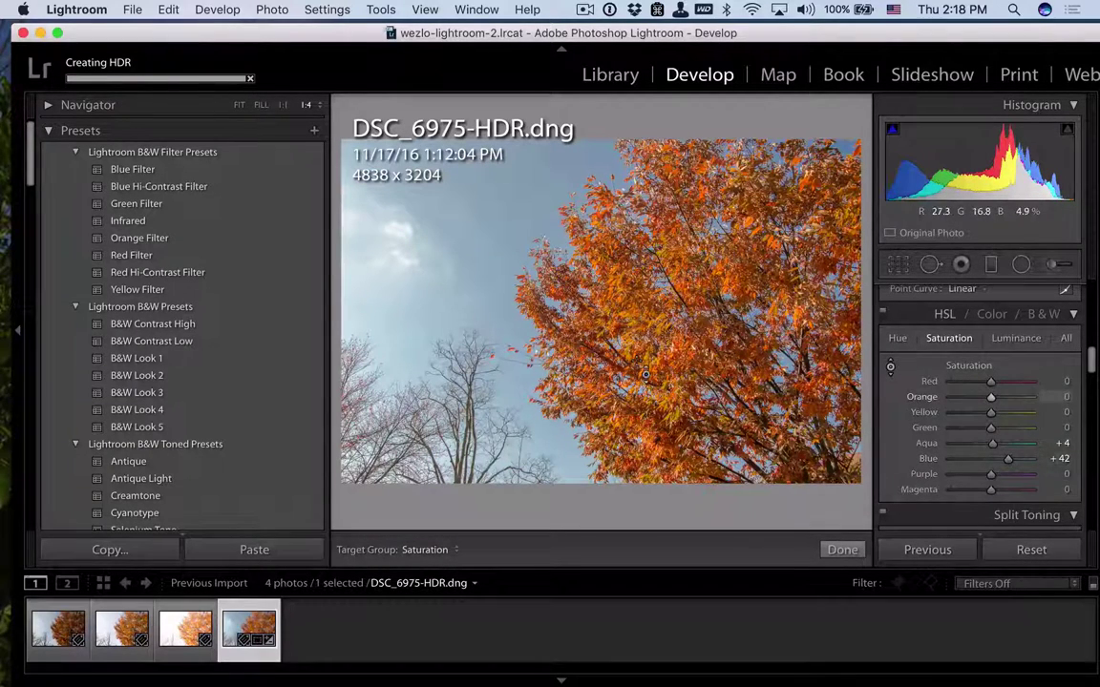
- Darken the sky with the Luminance targeted tool to Blue -31 and Aqua -4
{"action": "left_click", "coordinate": [1009, 341]}
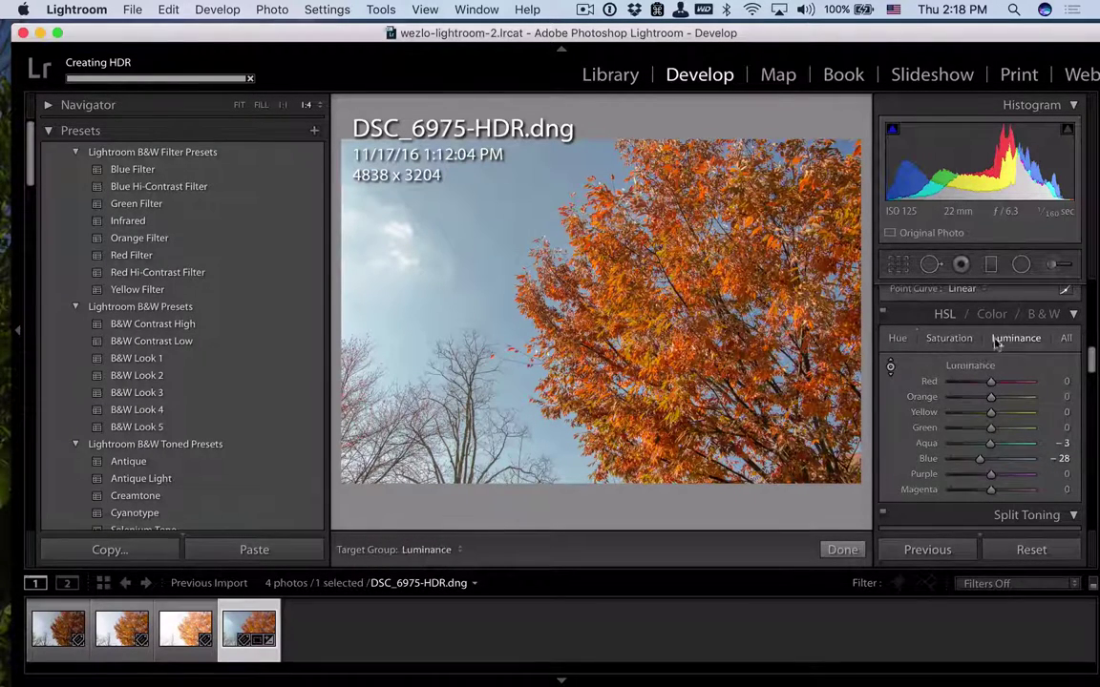
{"action": "left_click", "coordinate": [890, 366]}
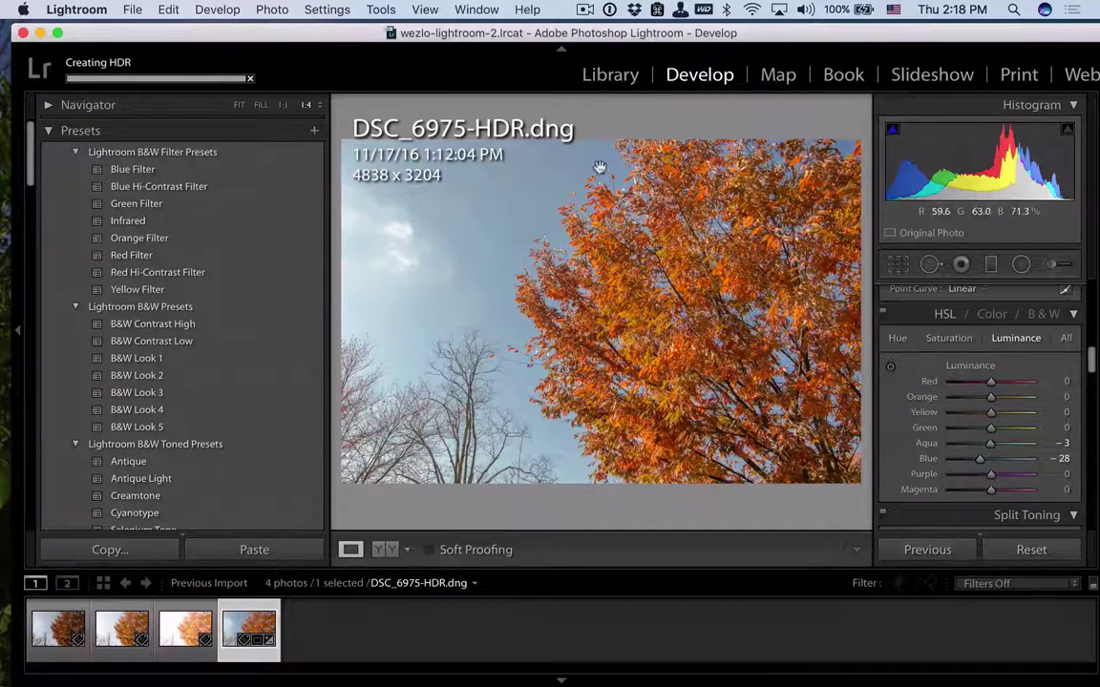
{"action": "left_click", "coordinate": [890, 367]}
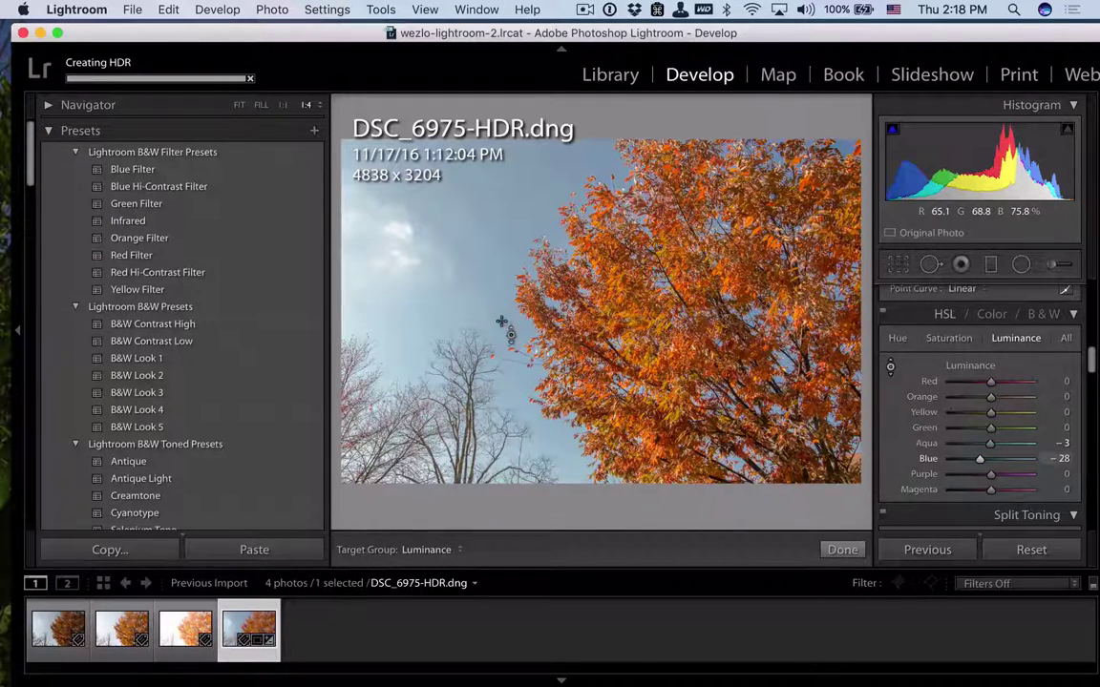
{"action": "left_click_drag", "start_coordinate": [455, 297], "coordinate": [506, 291]}
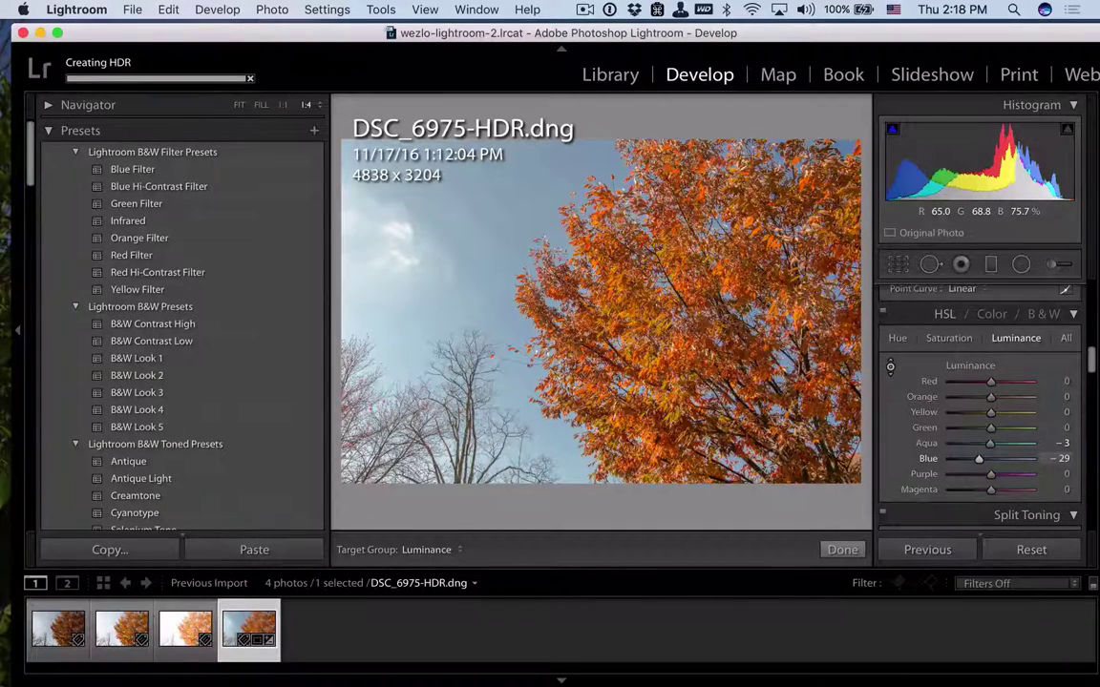
{"action": "key", "text": "Down"}
{"action": "key", "text": "Down"}
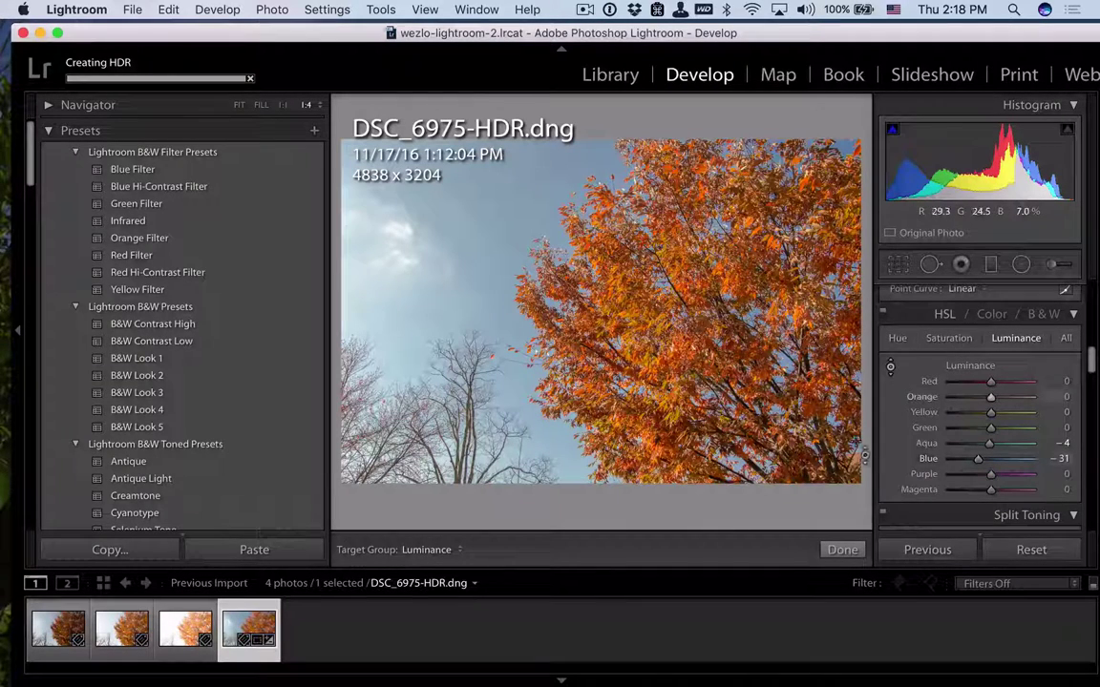
{"action": "left_click", "coordinate": [841, 551]}
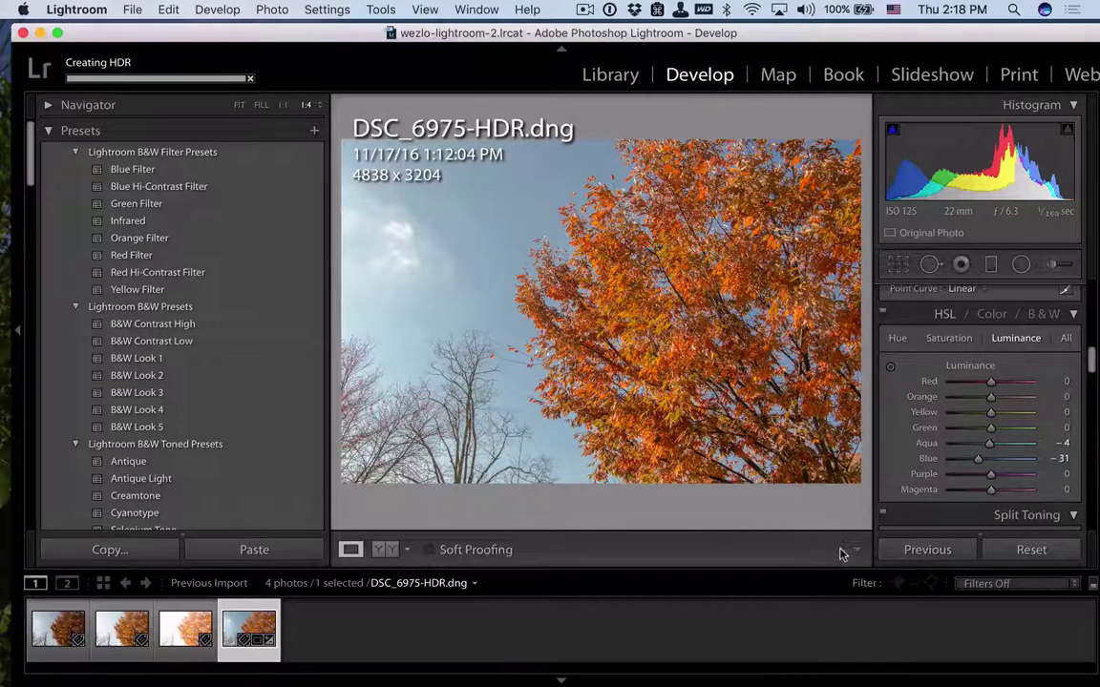